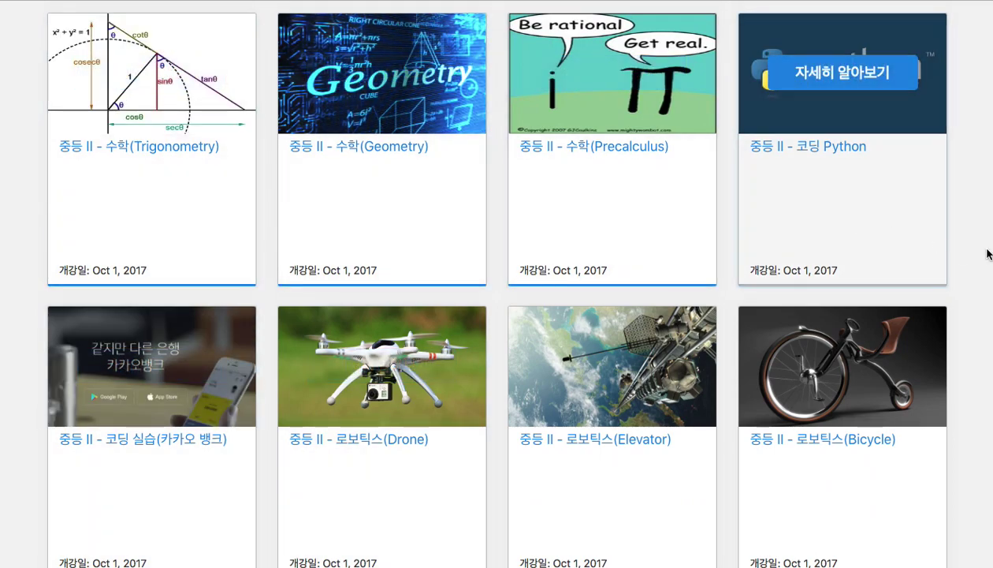
Browse the course catalogue from the 중등 II courses to the end of the list, including the 대학원 and 2030 courses.
scroll(982, 251, "down", 4)
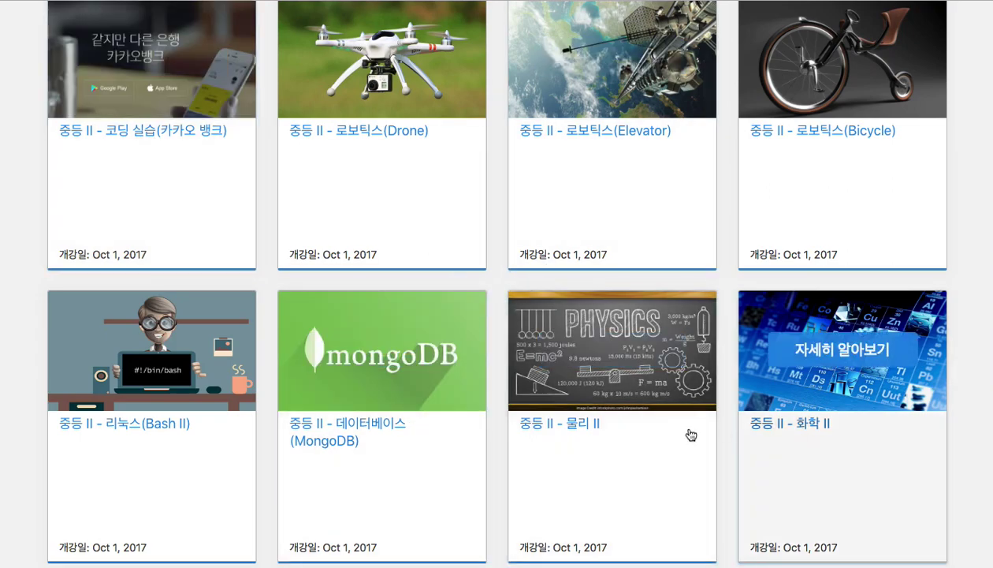
scroll(991, 368, "down", 15)
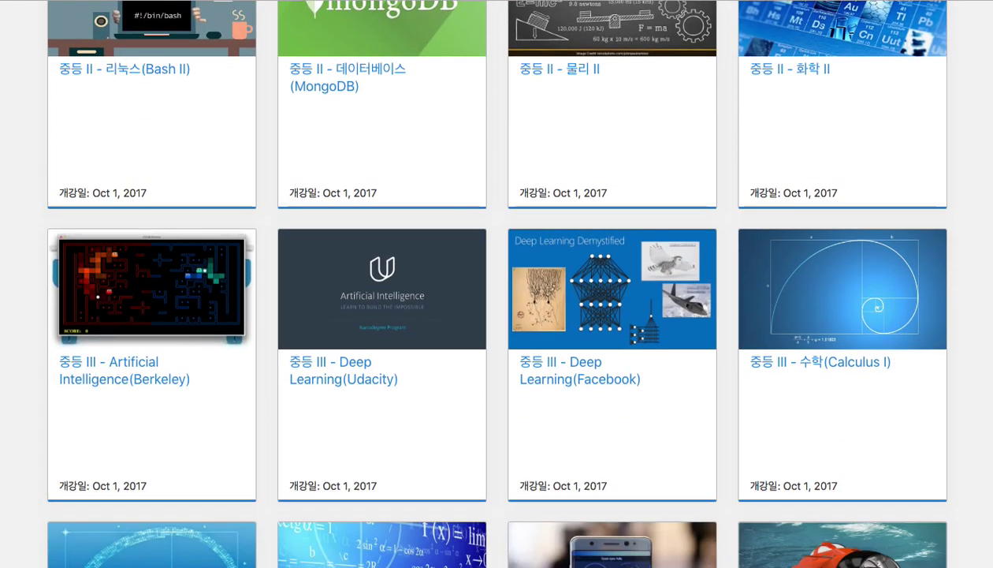
scroll(991, 369, "down", 10)
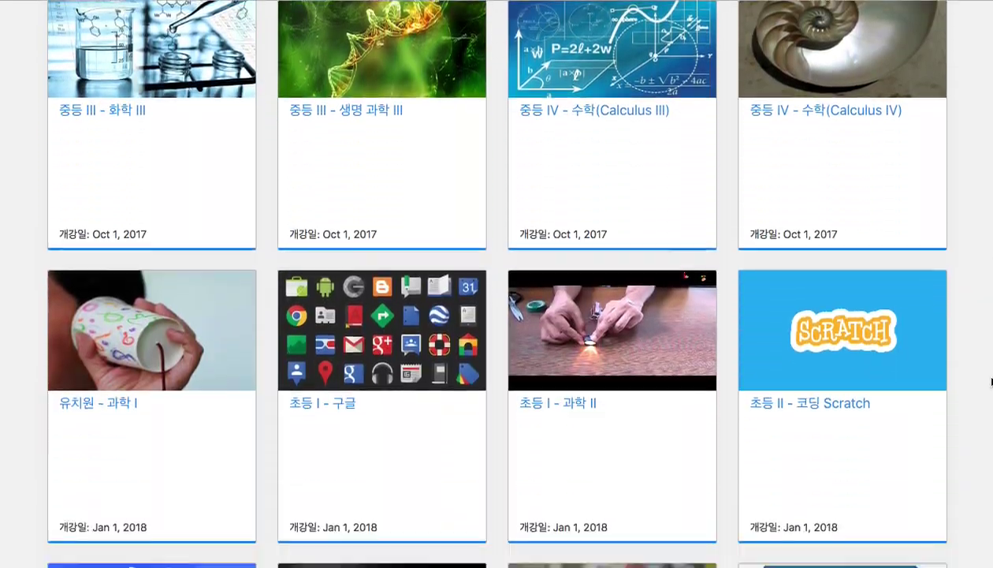
scroll(992, 418, "down", 8)
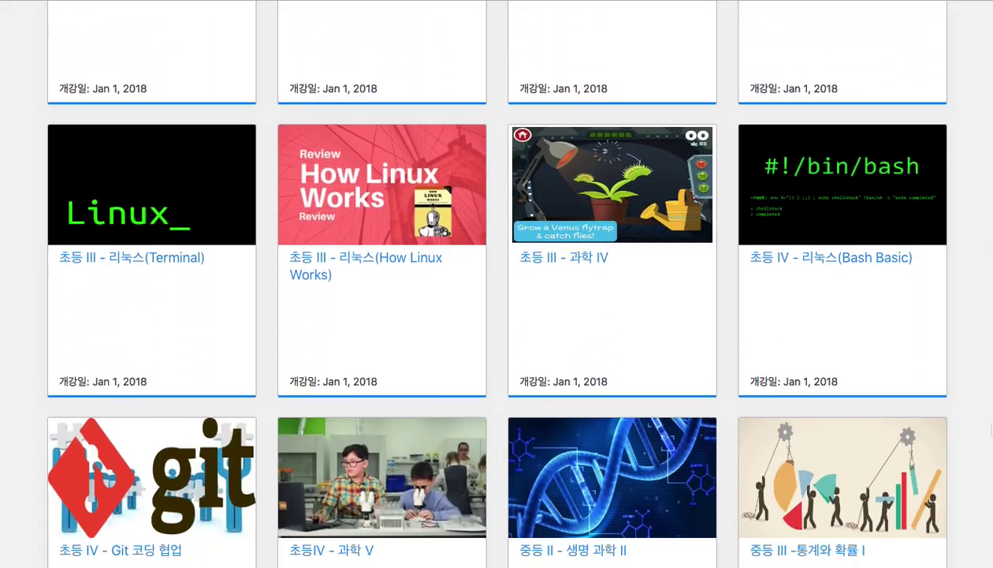
scroll(990, 455, "down", 13)
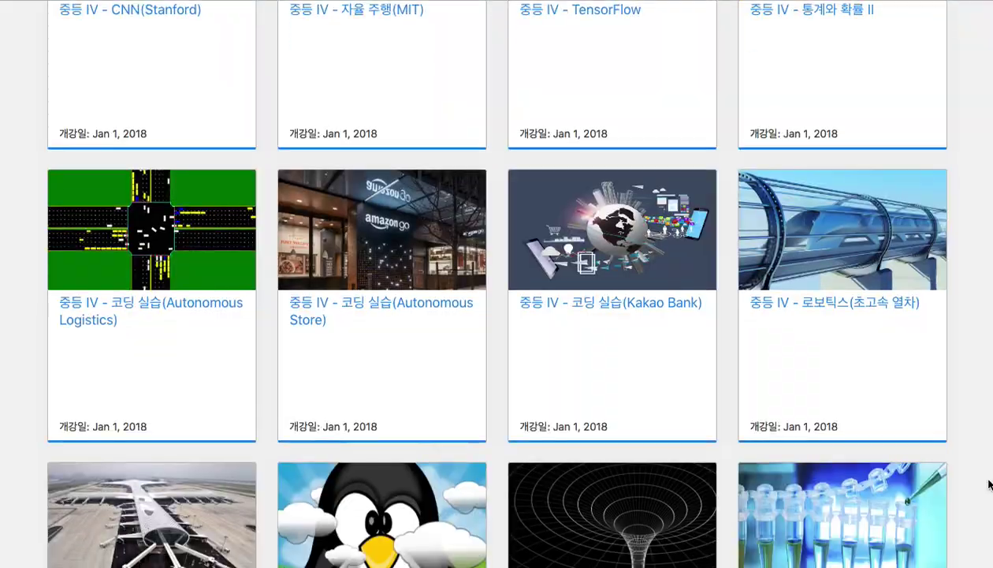
scroll(992, 522, "down", 9)
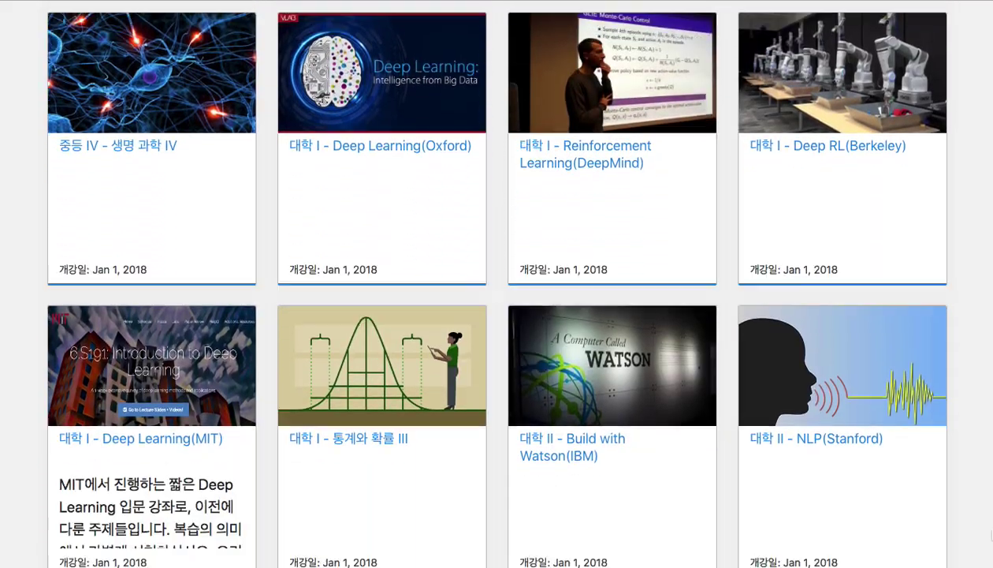
scroll(990, 561, "down", 7)
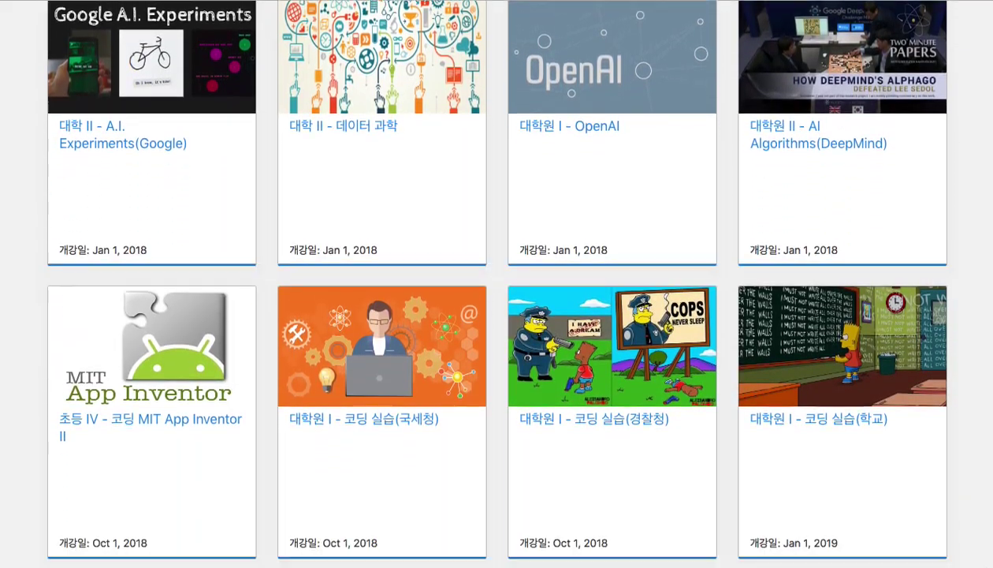
scroll(497, 284, "down", 3)
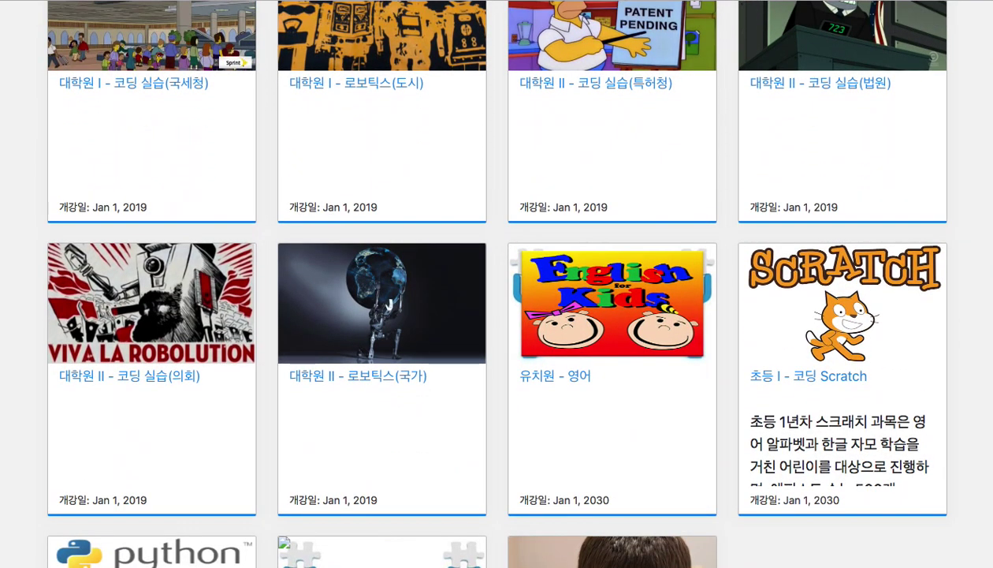
scroll(365, 221, "down", 4)
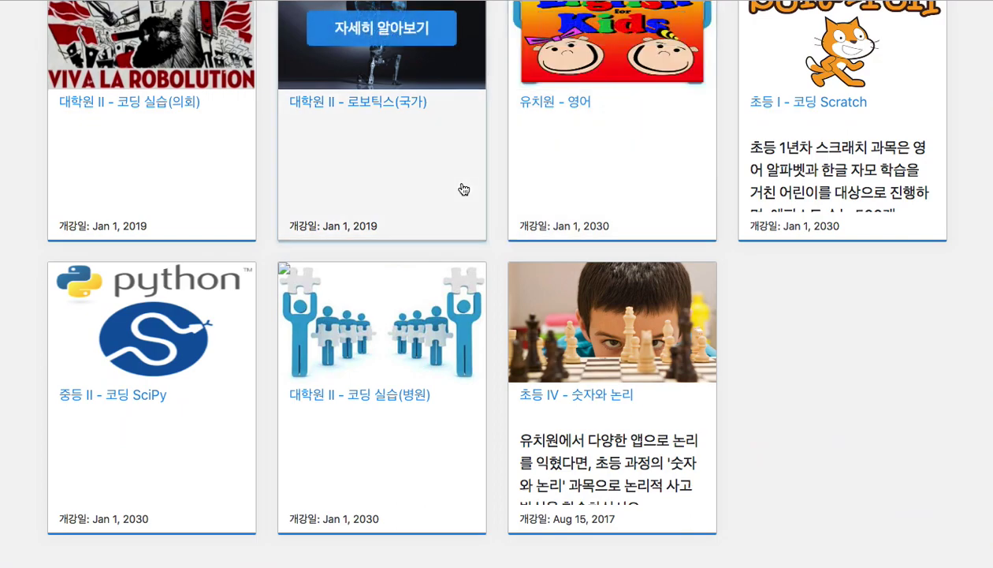
scroll(275, 181, "up", 4)
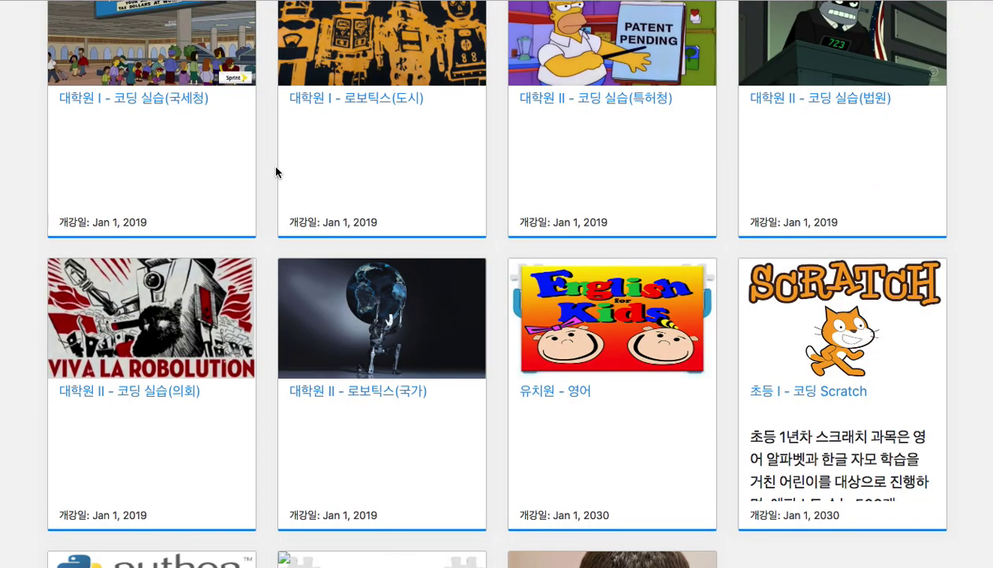
scroll(368, 178, "up", 2)
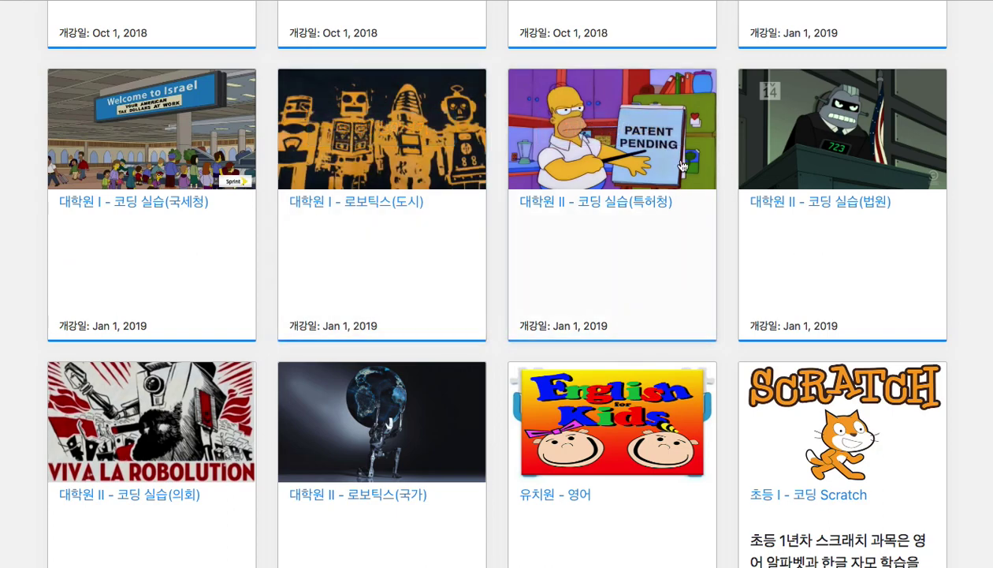
scroll(361, 254, "down", 2)
Switch to the 2018-05-14 프로젝트 진행 상황 sheet in Google Sheets and enter "100개 과목 => 무료" in row 5.
mouse_move(361, 255)
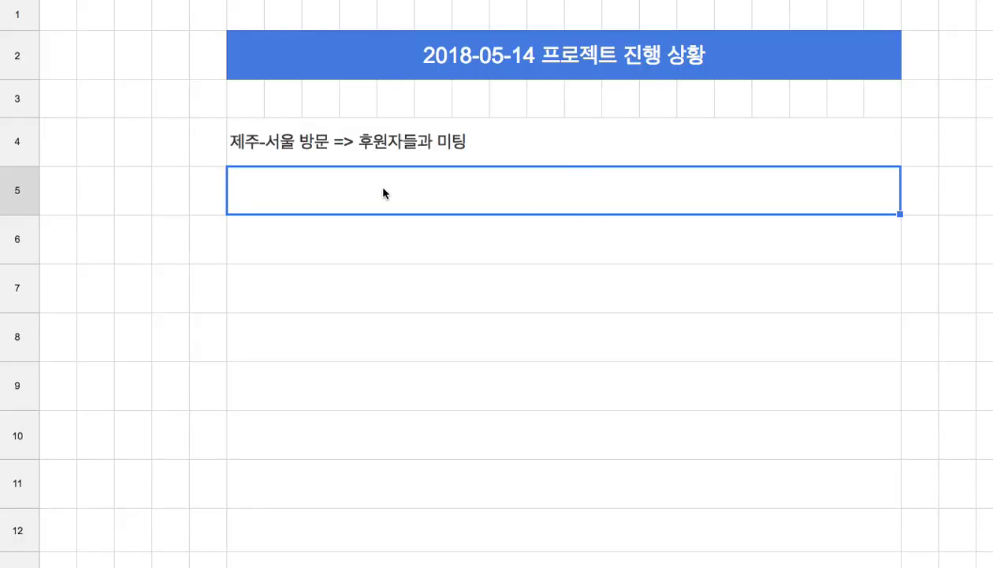
double_click(383, 189)
type("100개 과목")
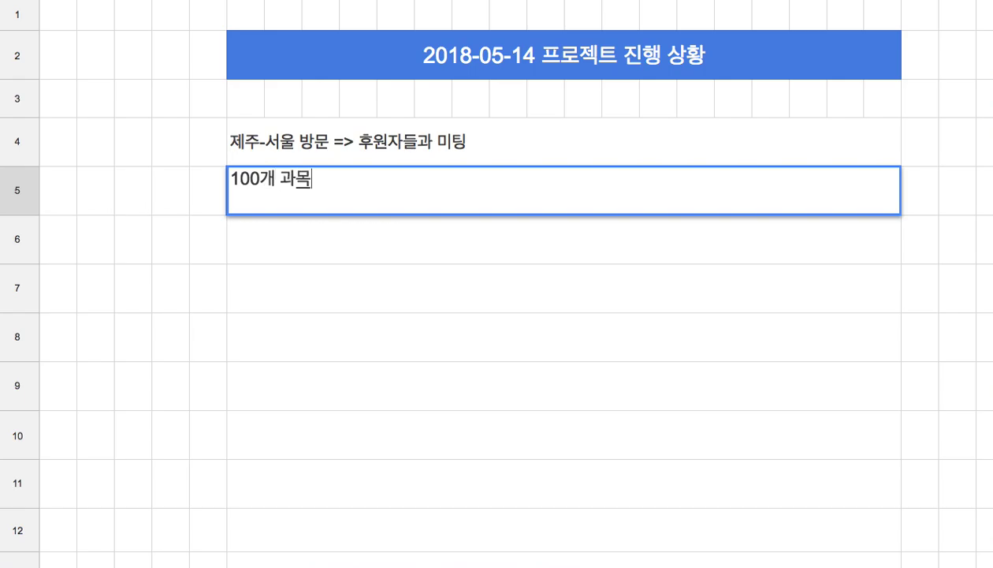
type(" => 무료")
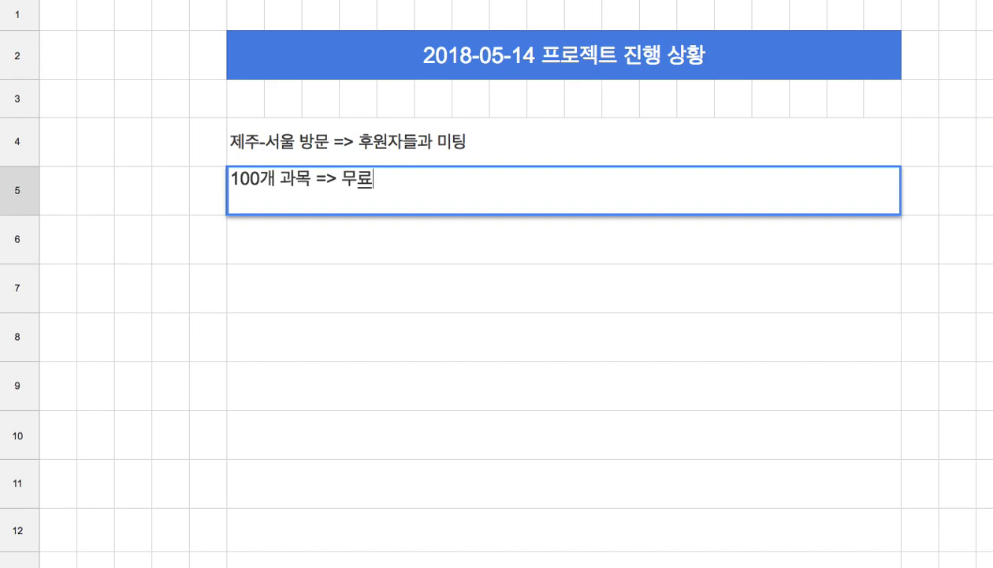
key("Return")
Write "유료 과목 = 로보틱스, 유료 서비스 = 학습 관리, 진도 모니터링" in row 6.
type("유료 과목")
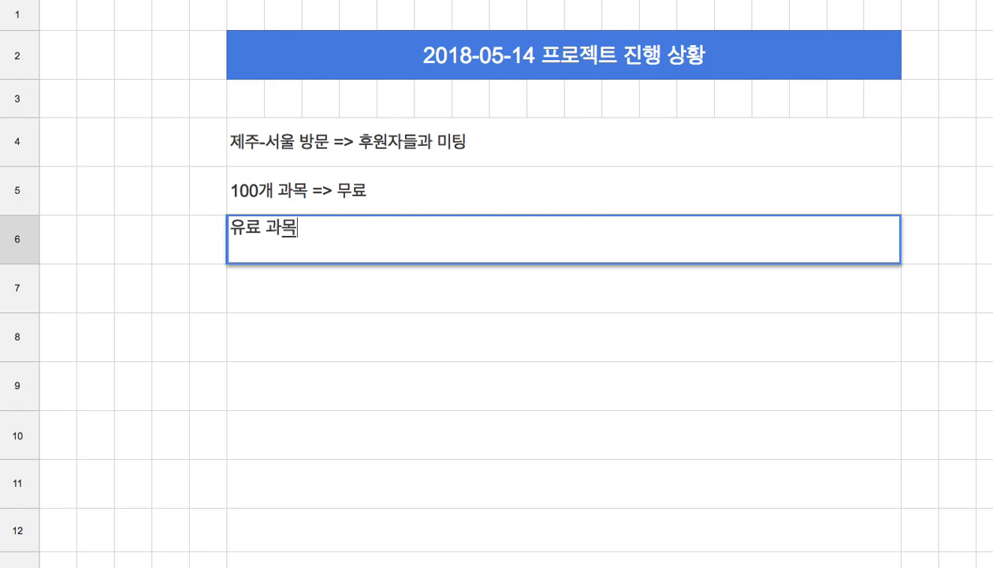
type(" = 로보틱스")
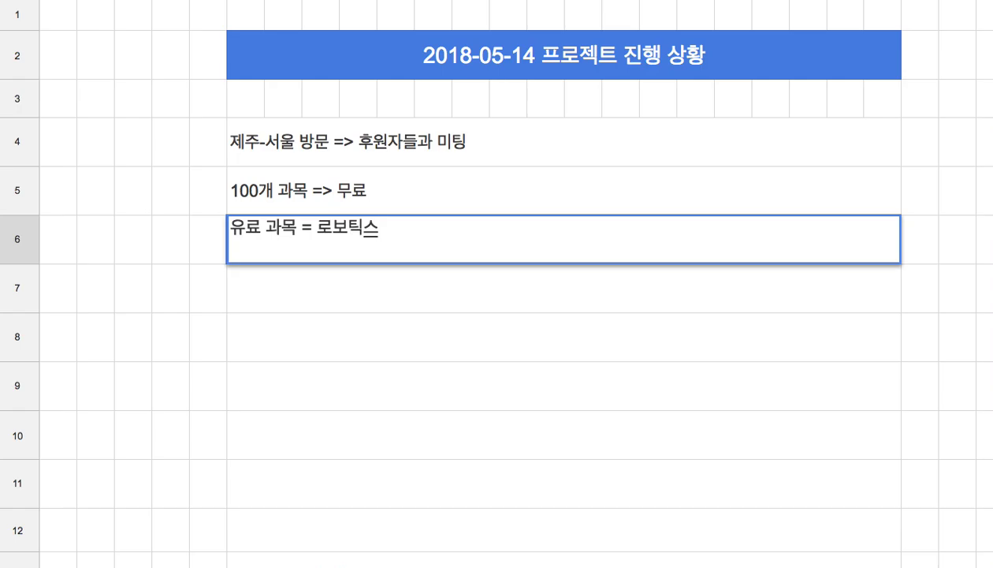
type(",")
type(" 유료 서빗")
type("스 = 학습 관리")
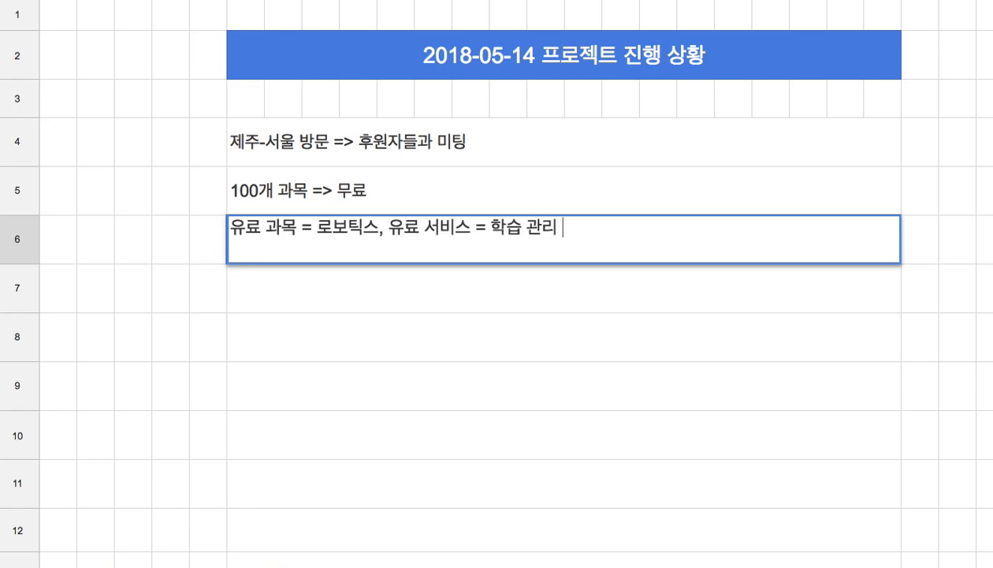
key("BackSpace")
type(", 진도 모니터링")
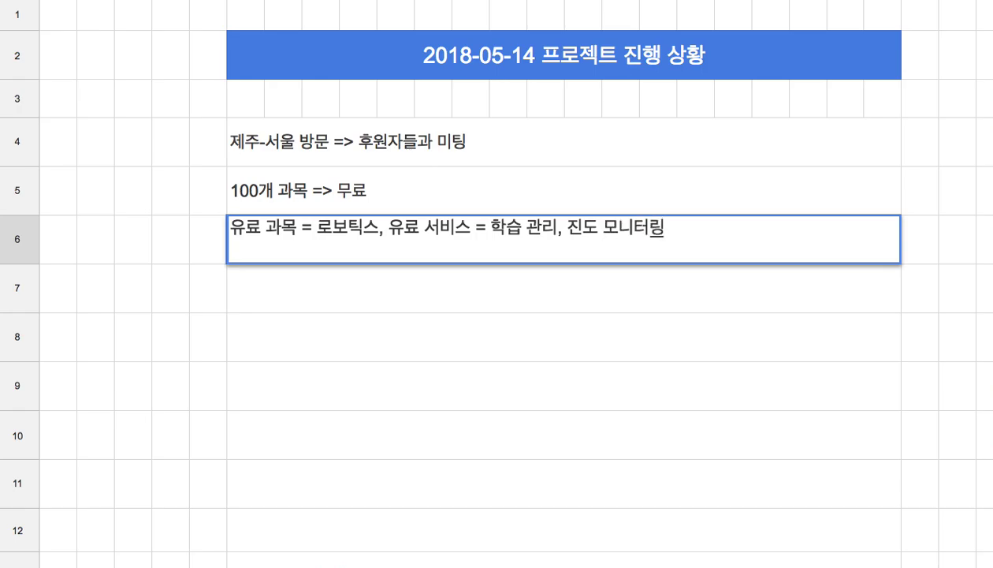
Append "(Openhash Blockchain)" directly after "진도 모니터링" in row 6.
type("(OPen")
key("BackSpace")
key("BackSpace")
key("BackSpace")
type("penhash Blockchain")
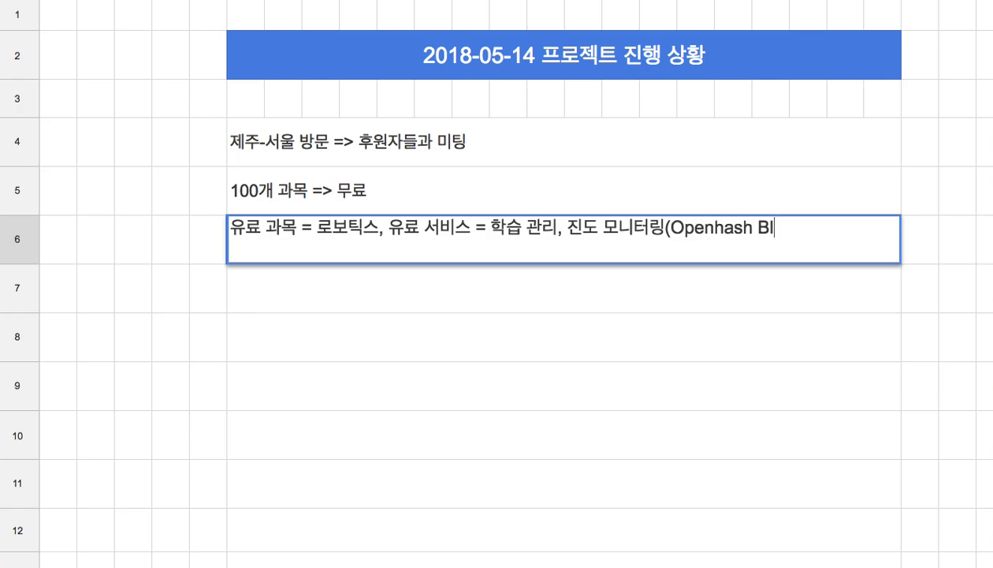
type(")")
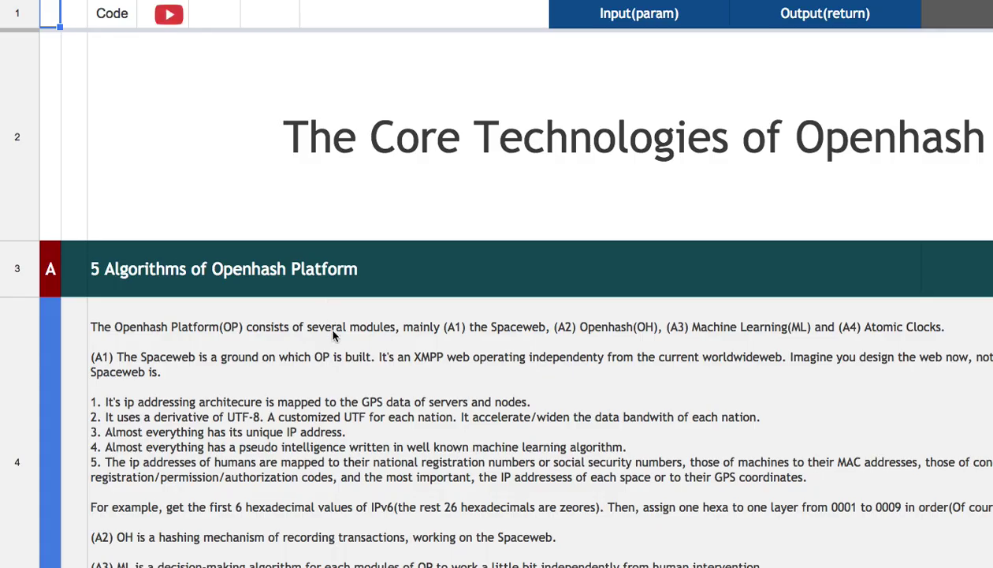
Look through the Openhash core technologies sheet, and highlight "유료 서비스 = 학습 관리" in row 6 of the project status sheet.
scroll(927, 262, "down", 20)
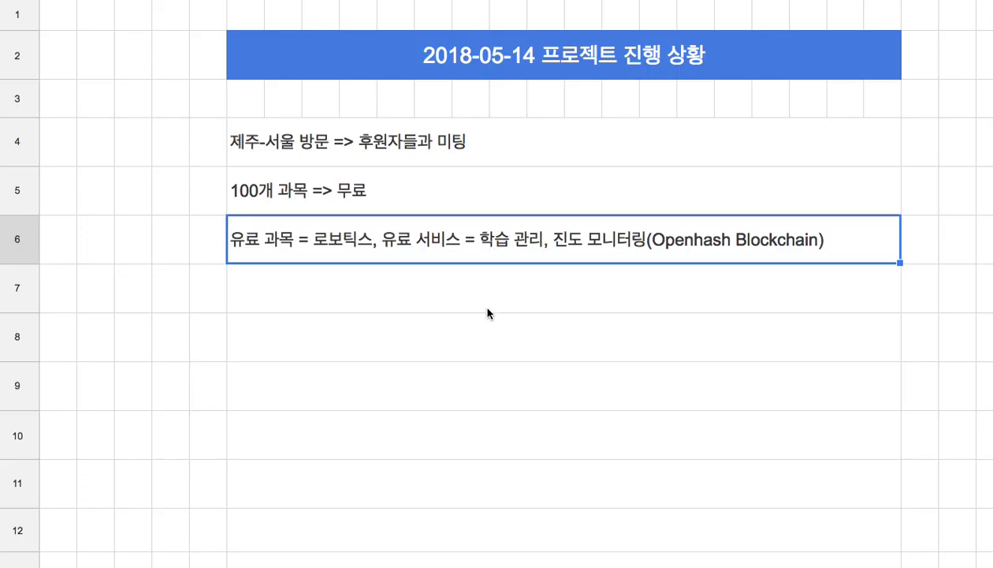
double_click(458, 249)
left_click_drag(389, 233, 559, 231)
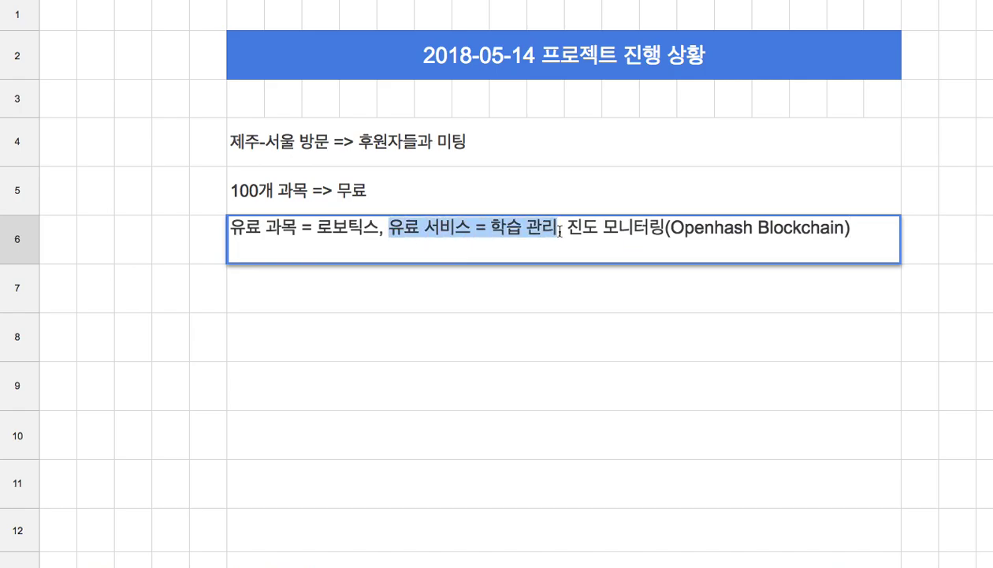
Write "나와 비슷한 과정에 있는 동료를 쉽게 파악할 수 있고" in row 7.
double_click(461, 295)
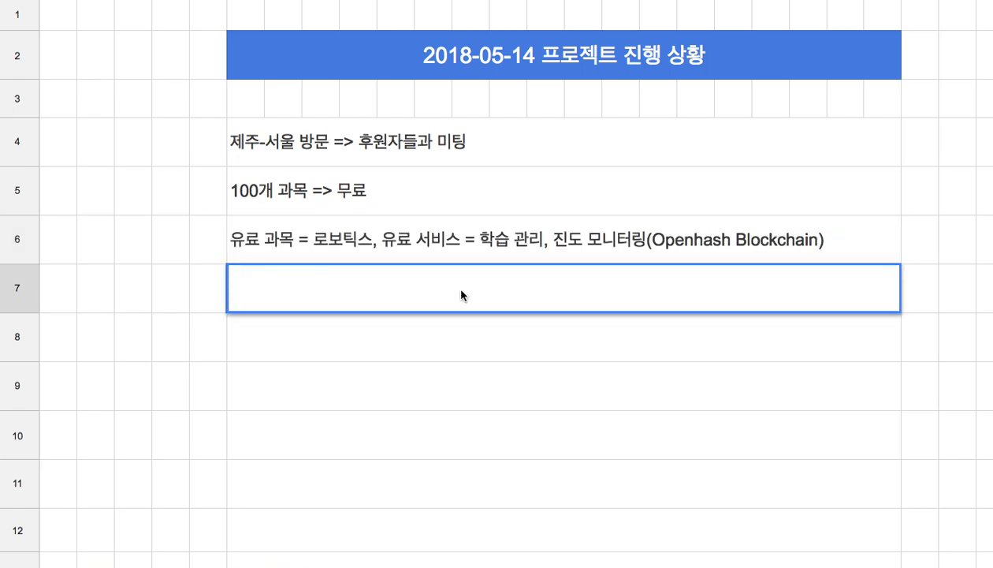
type("나와 비ㅅ한 괚정에 있는 도르")
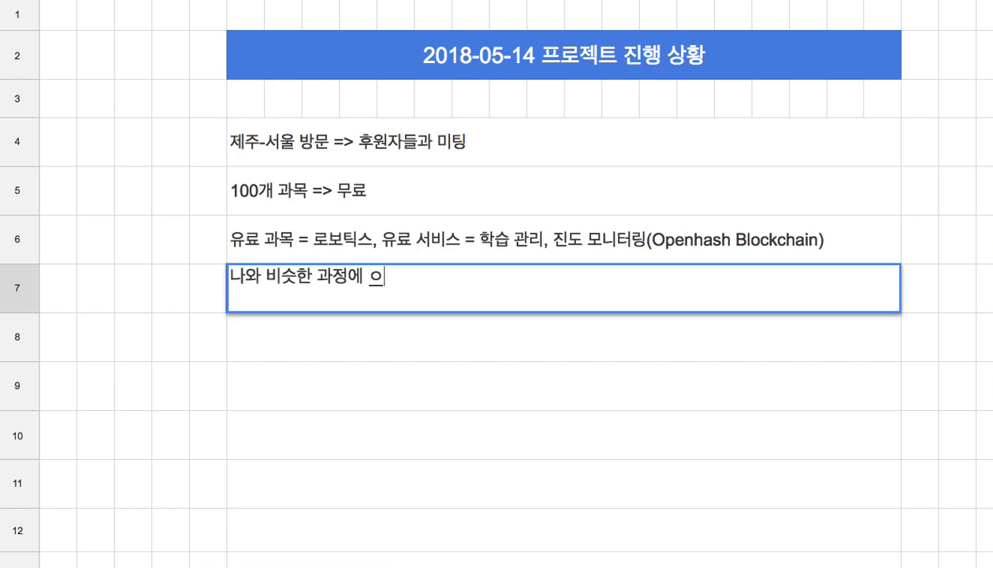
key("BackSpace")
key("BackSpace")
key("BackSpace")
type("동료르ㄹ 쉽게 파악하")
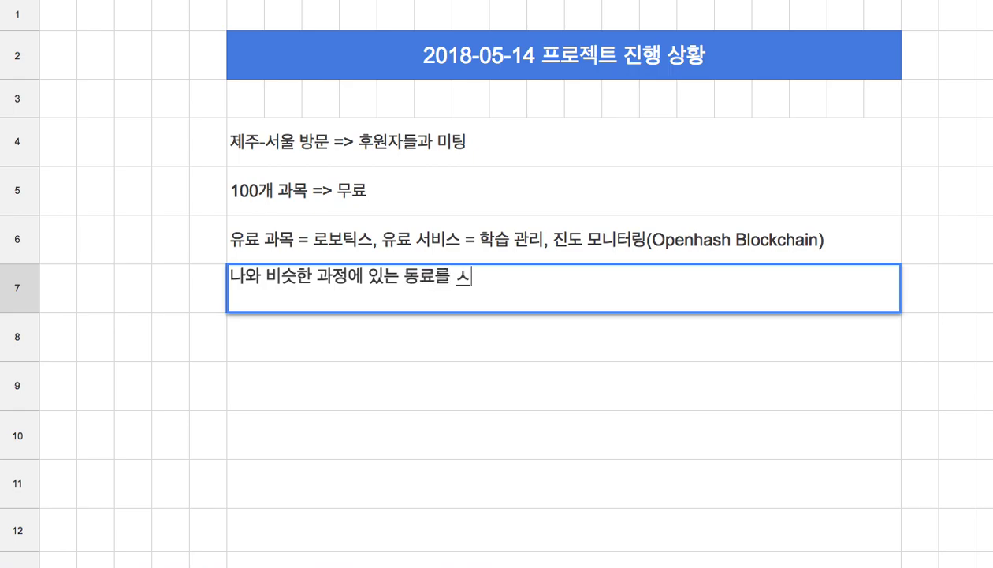
type("할 수 있고")
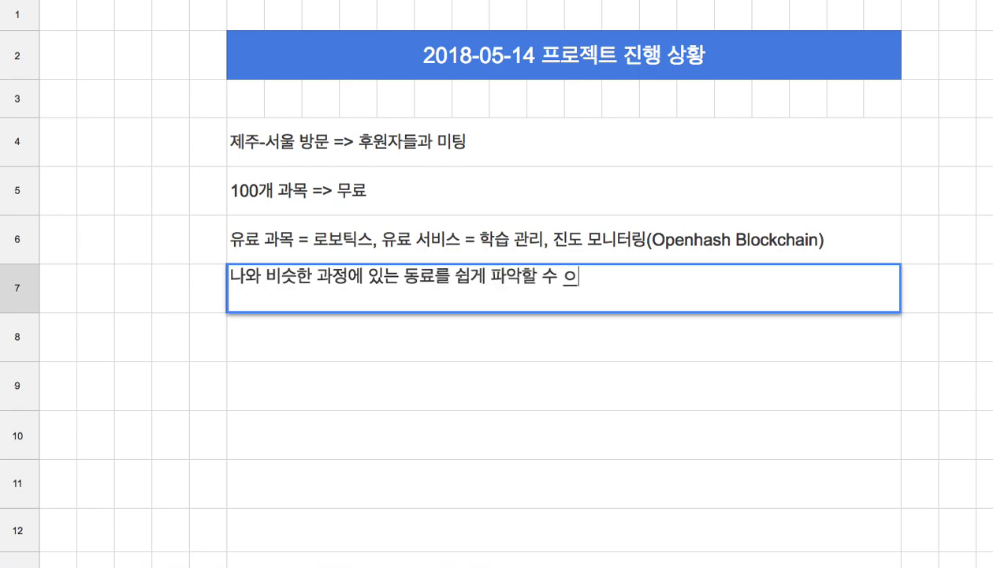
Complete the row 7 text with ", 자신의 학습 과정을 분석할 수 있으며, 진로를 추천받을 수 있는 등의 서비스".
type(", 자신의 학습 과정을 분석할 수 있으며, 진로를 추")
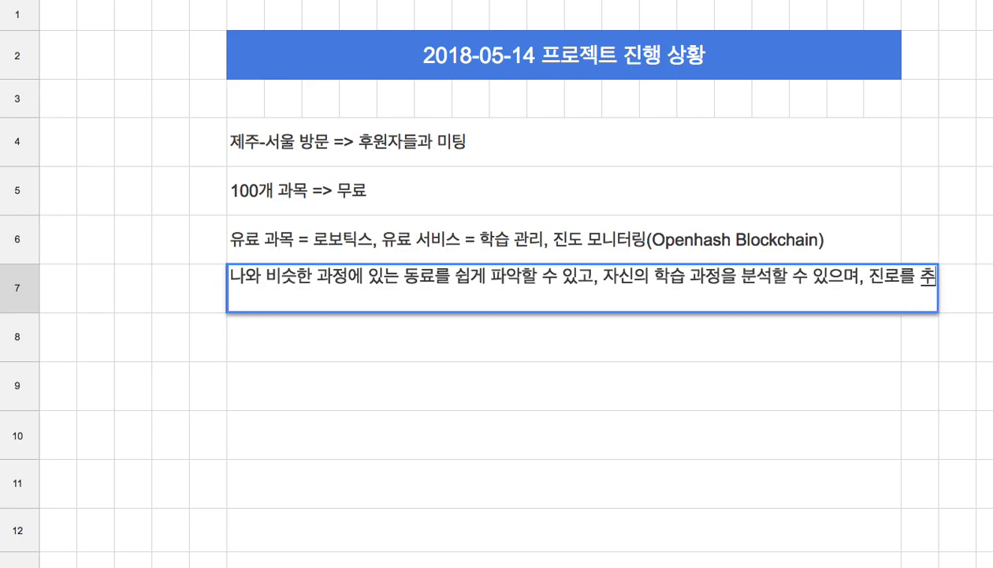
type("천받을 수 있는")
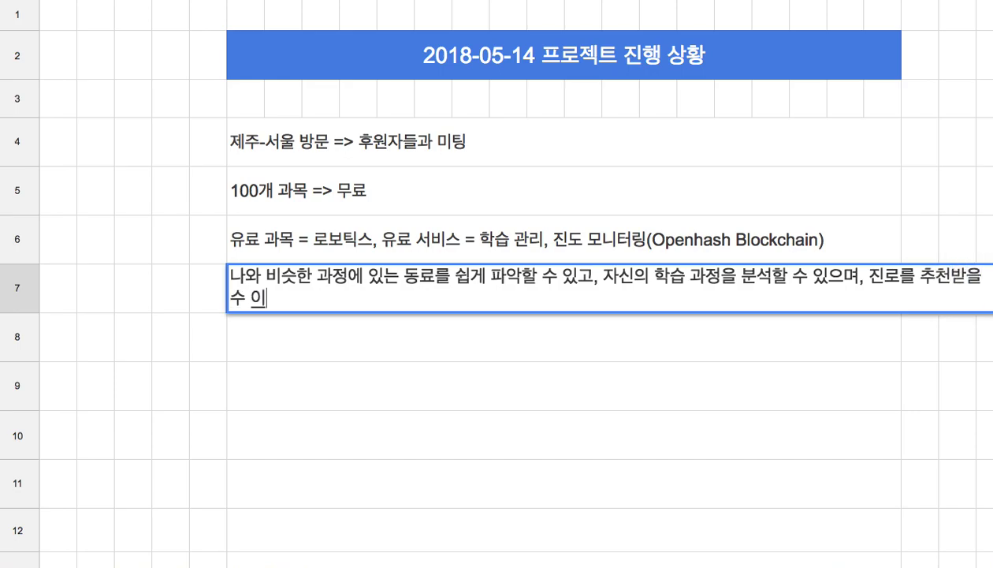
type(" 등의 서비스")
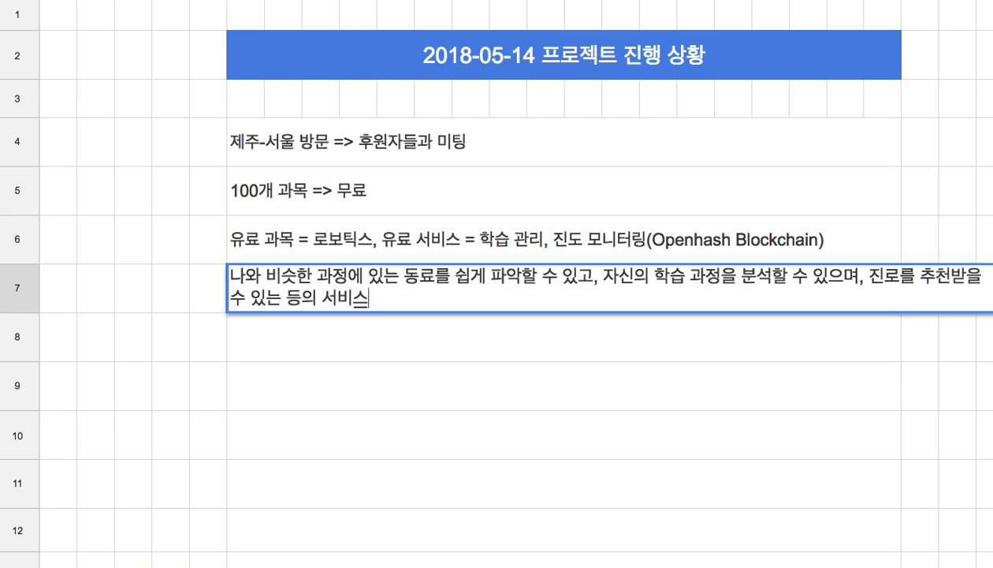
left_click(387, 238)
double_click(410, 250)
Insert "교육 컨텐츠는" in front of "100개 과목 => 무료" in row 5.
left_click(306, 189)
double_click(273, 186)
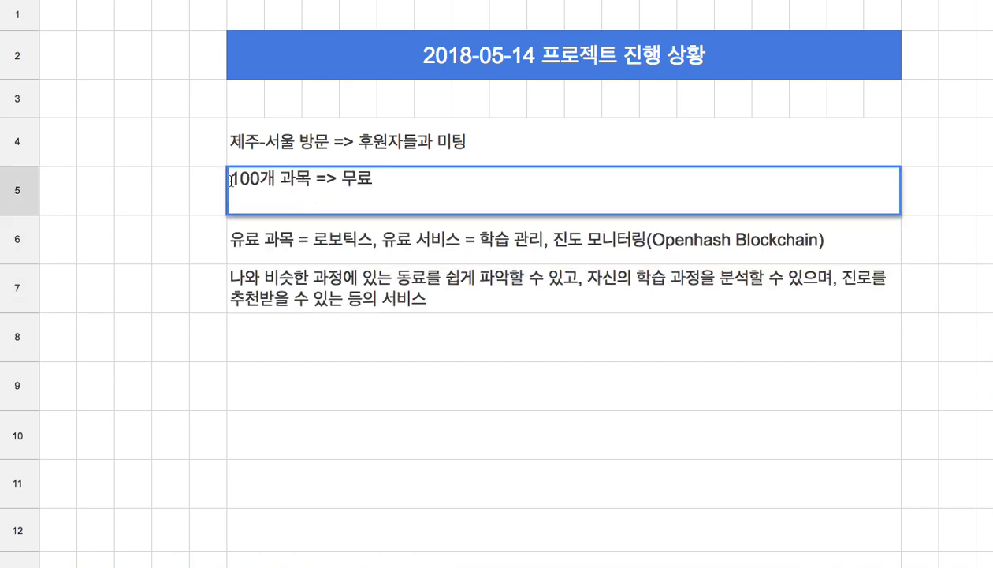
left_click(230, 181)
type("교육 컨테")
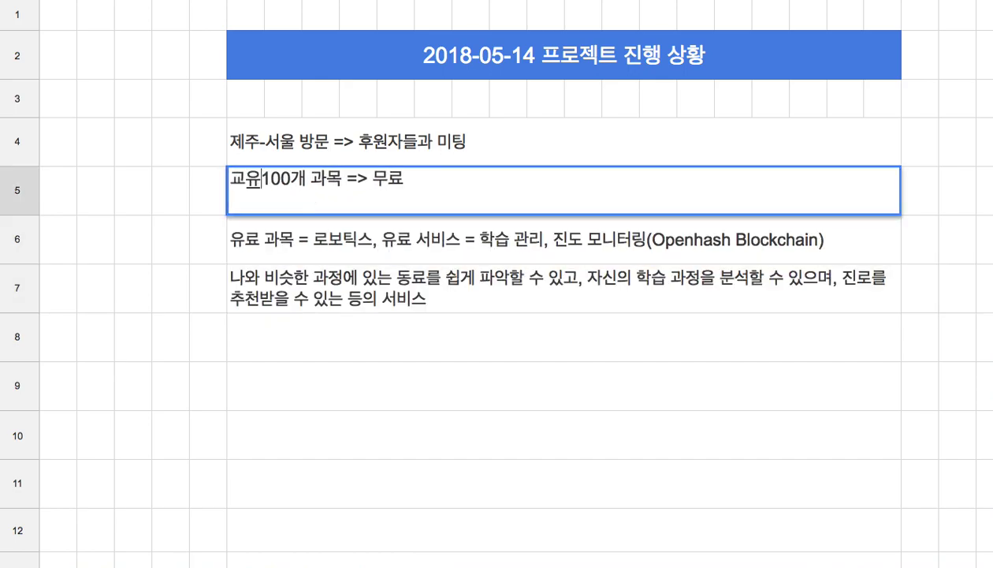
type("ㄴ츠는 주로")
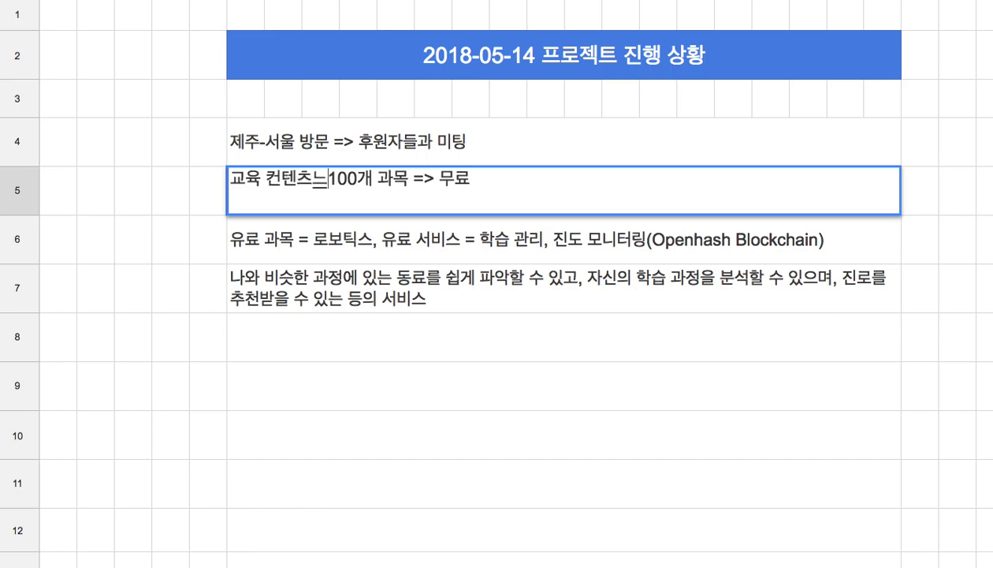
key("BackSpace")
key("BackSpace")
key("BackSpace")
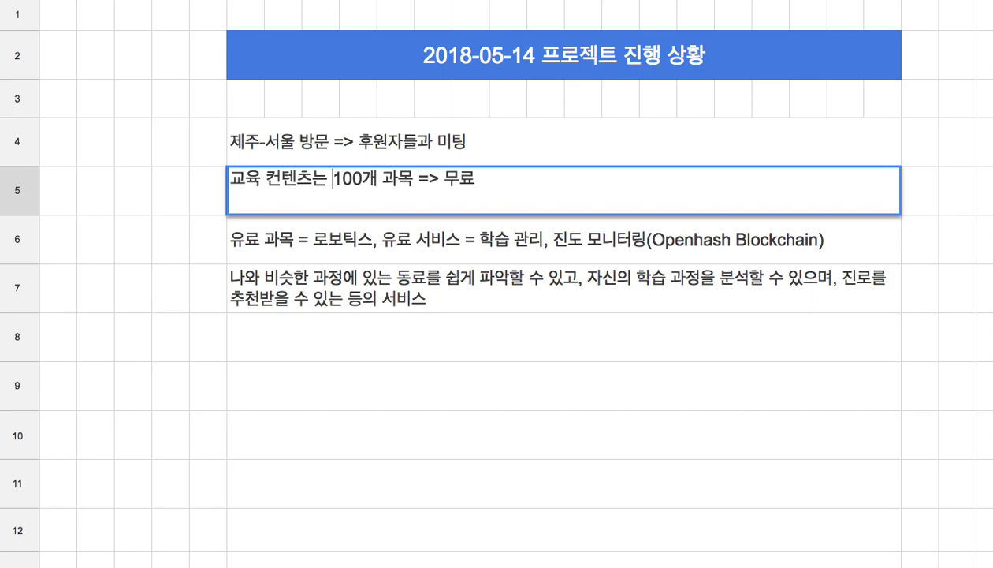
In row 6, replace the first "과목" with "서비스" and add "과목" after "로보틱스".
double_click(268, 246)
double_click(279, 230)
type("서비스")
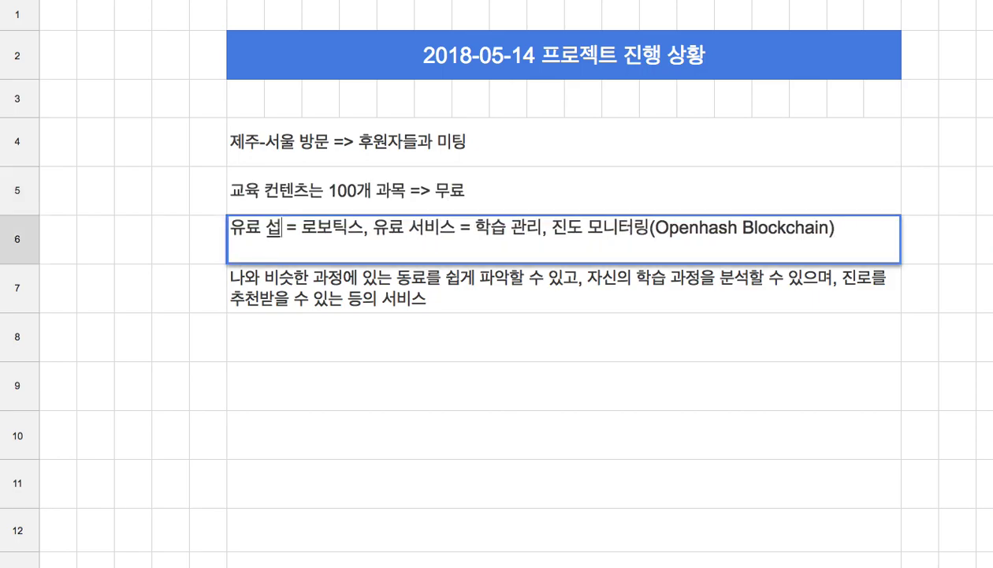
type(" 과목")
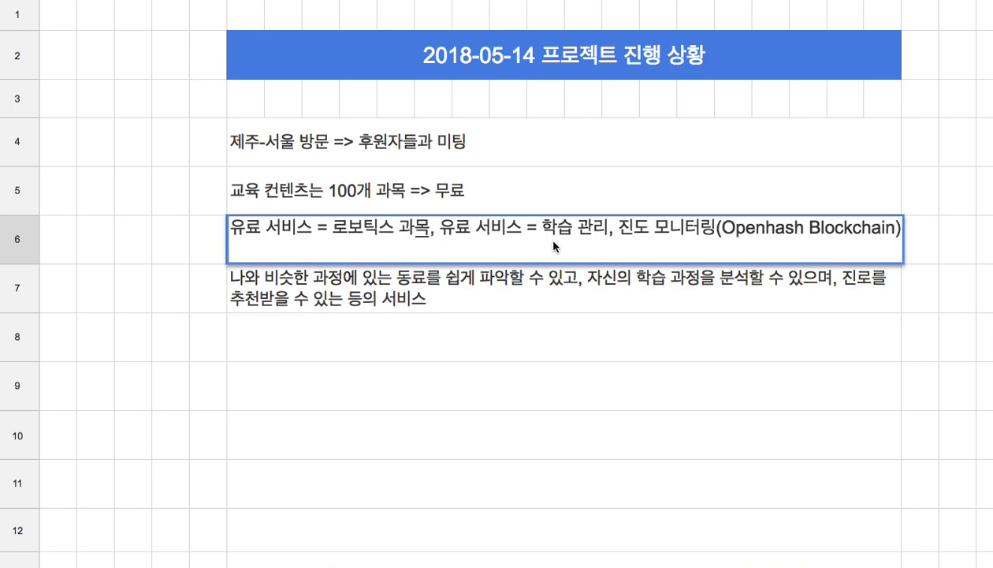
left_click_drag(542, 229, 723, 230)
left_click(407, 230)
Write "OpenLab = 초중고 및 대학에 설치될 로보틱스 실습실" in row 8.
left_click(375, 336)
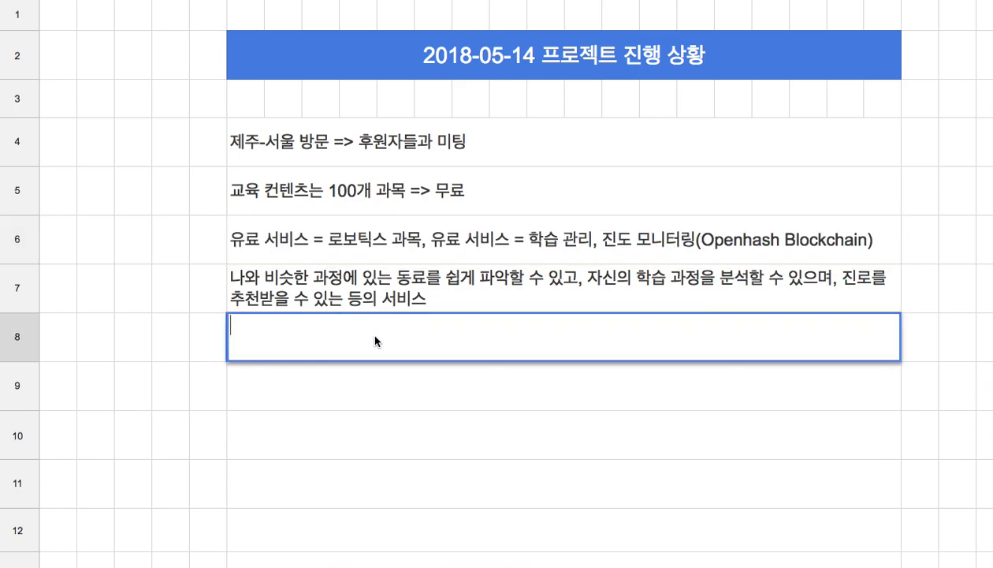
type("OpenLab =")
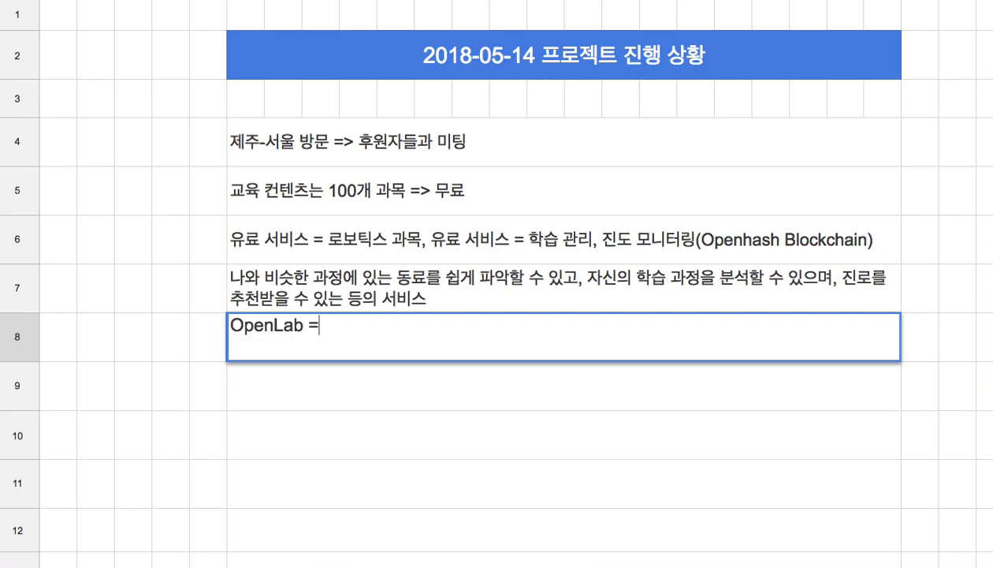
type(" ch")
key("BackSpace")
key("BackSpace")
key("BackSpace")
type("초")
type("중ㄱ")
type(" 및 대학에 설치")
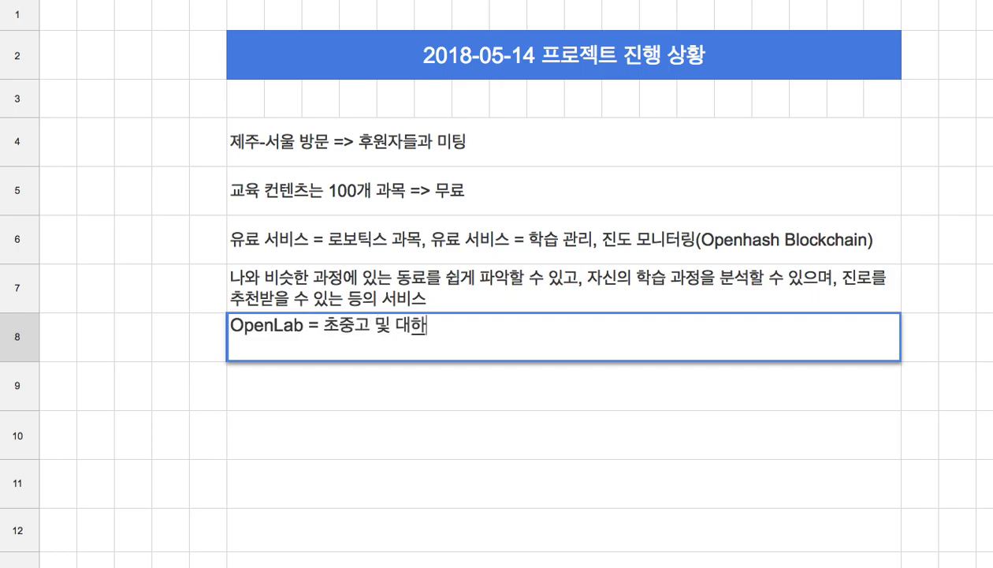
type("될 로보")
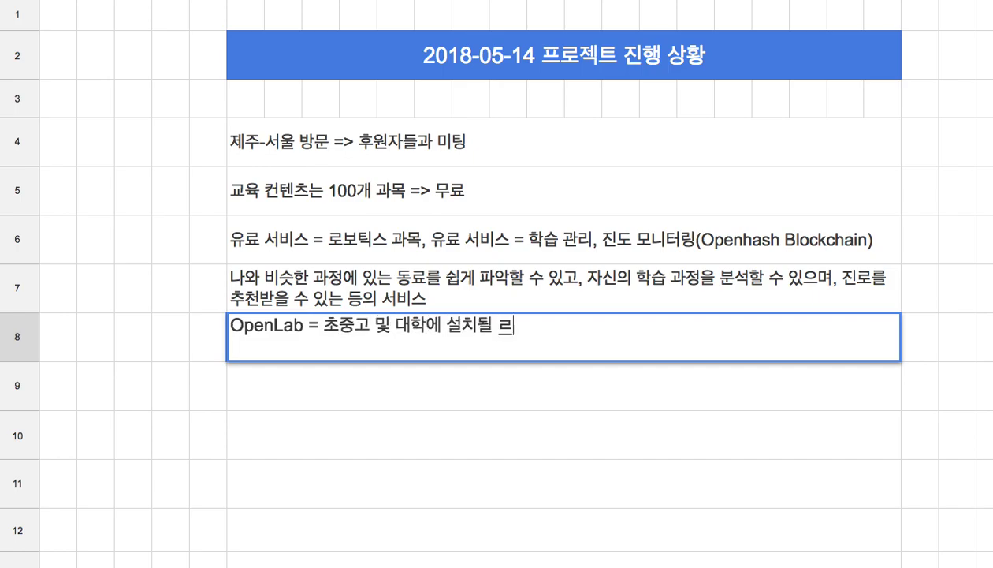
type("틱스 ")
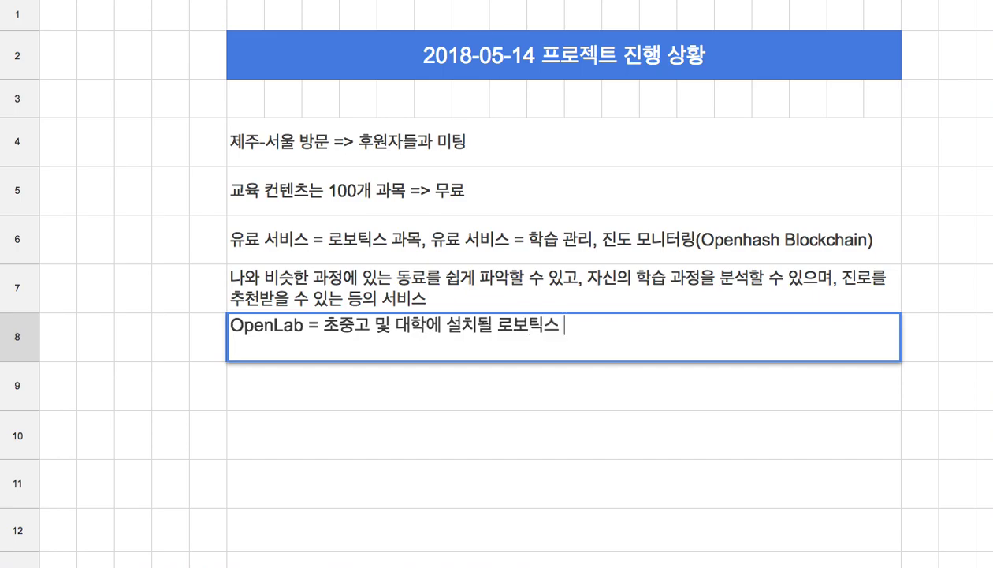
type("실습실")
key("Return")
Write "초급 => 냉장고, 풍력 장치 만들기" in row 9.
type("초급 =>")
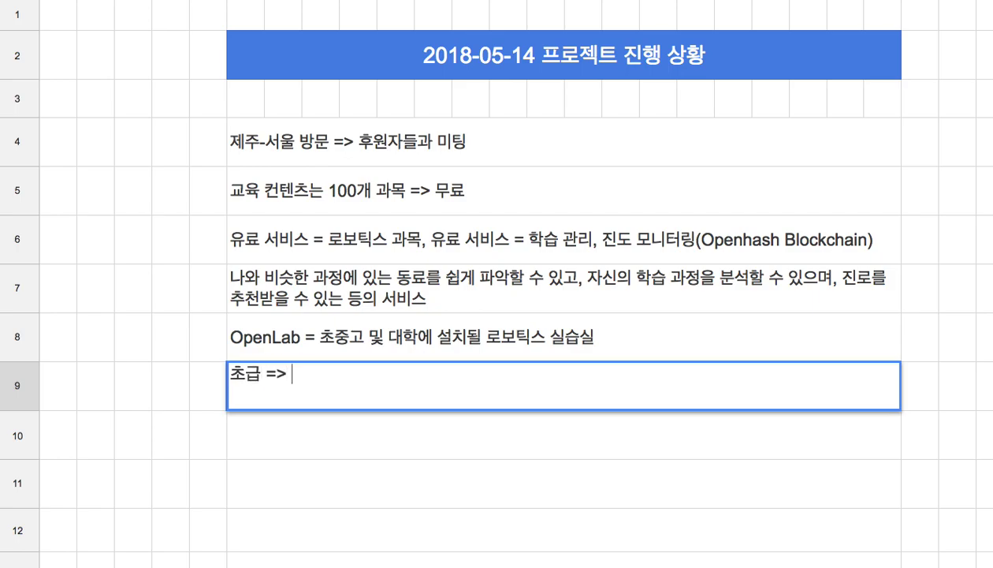
type(" 냉장고, ")
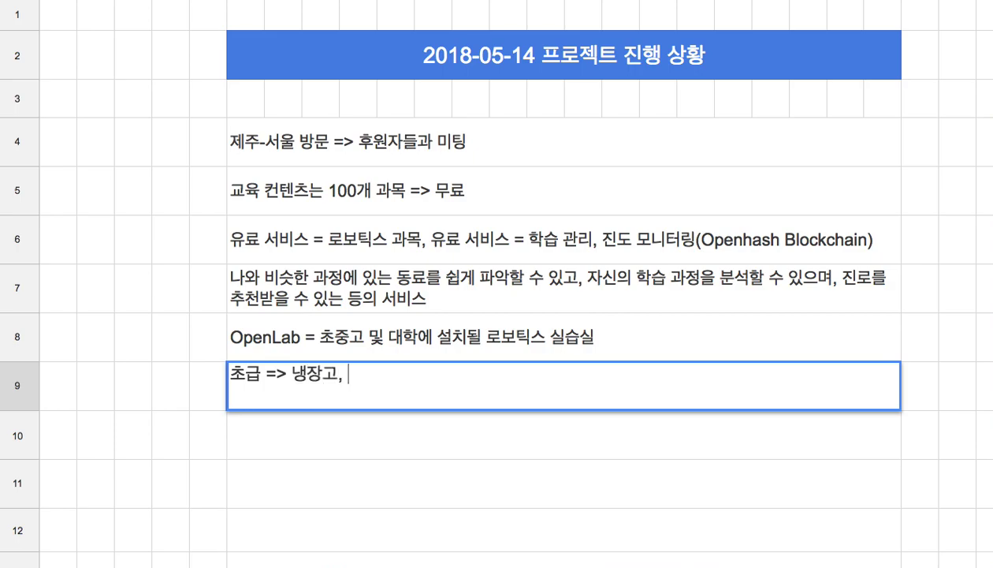
type("풍르력")
type("장치")
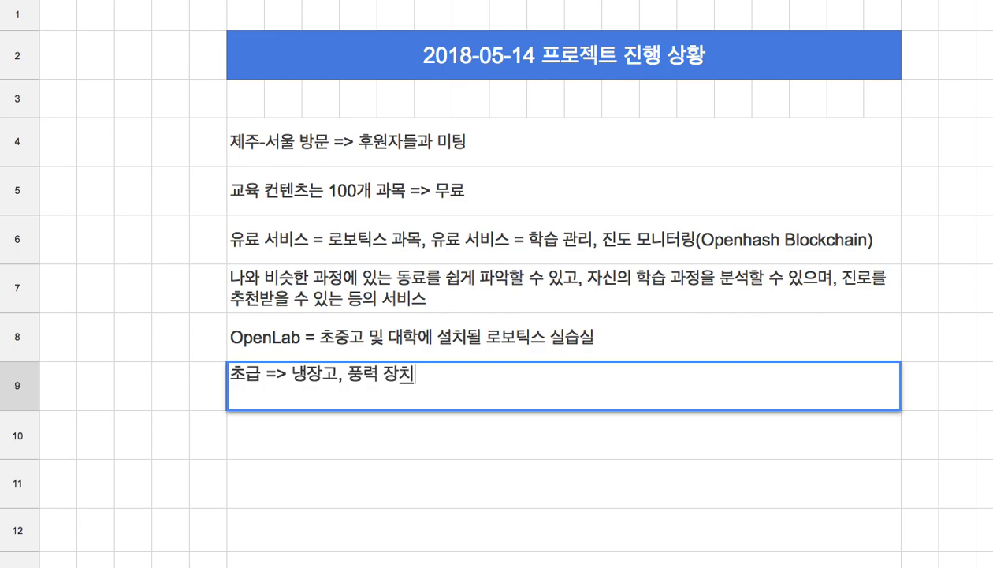
type(" 만들기")
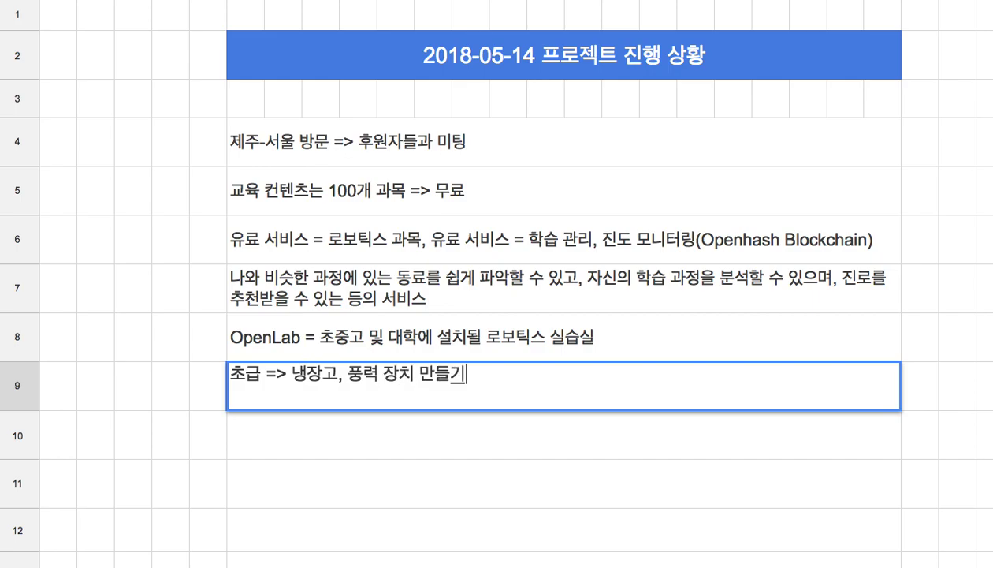
key("Return")
Write "중급 => 무선 제어하는 자동차" in row 10.
type("중급 ")
type("=> 잦")
key("BackSpace")
key("BackSpace")
key("BackSpace")
type("무선 제어한")
type("는 ㅈ")
type("ㅏ동차")
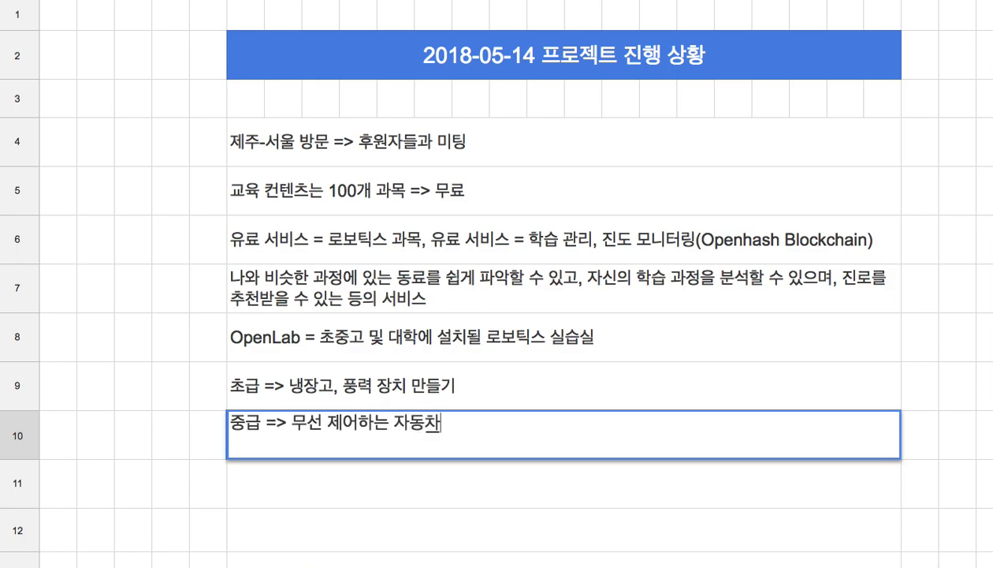
Complete the row 10 text with ", 바퀴, 속도, 차체....., 항공기(회전익, 고정익, 드론)".
type(", 바퀴")
key("BackSpace")
key("BackSpace")
key("BackSpace")
type("퀴, 속")
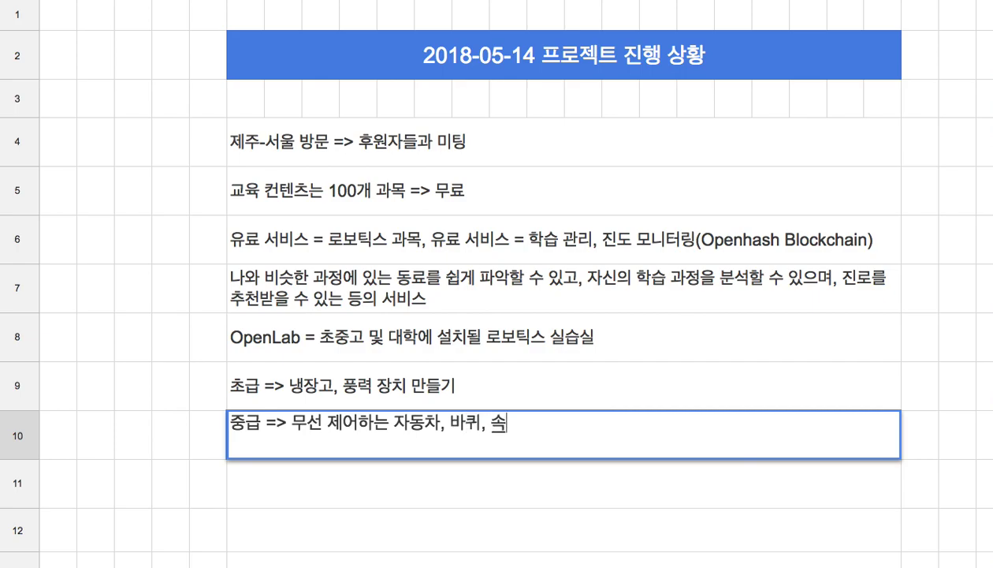
type("도, 차체")
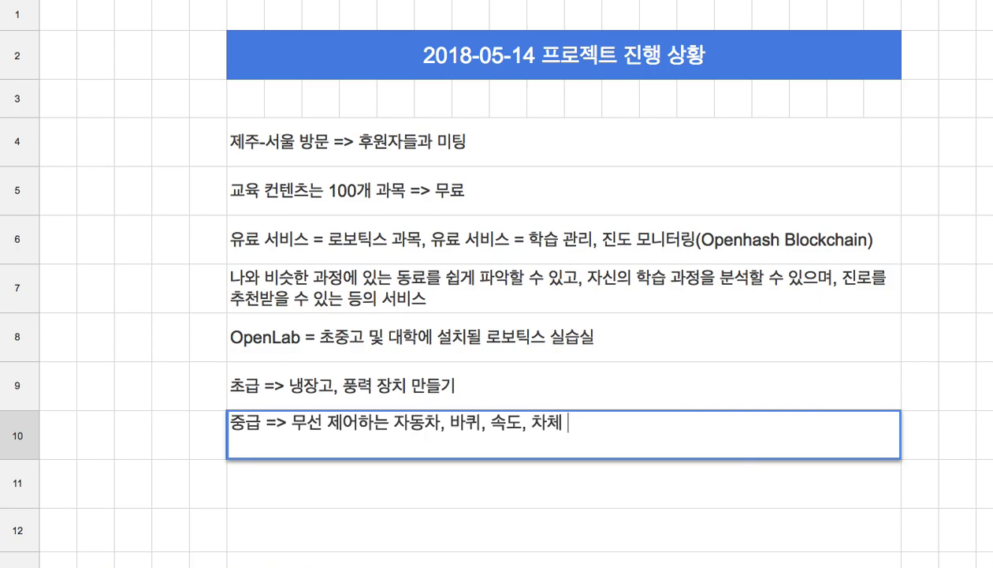
type("....., 항공기(회전익, 고정익, 드ㄴ)")
key("Return")
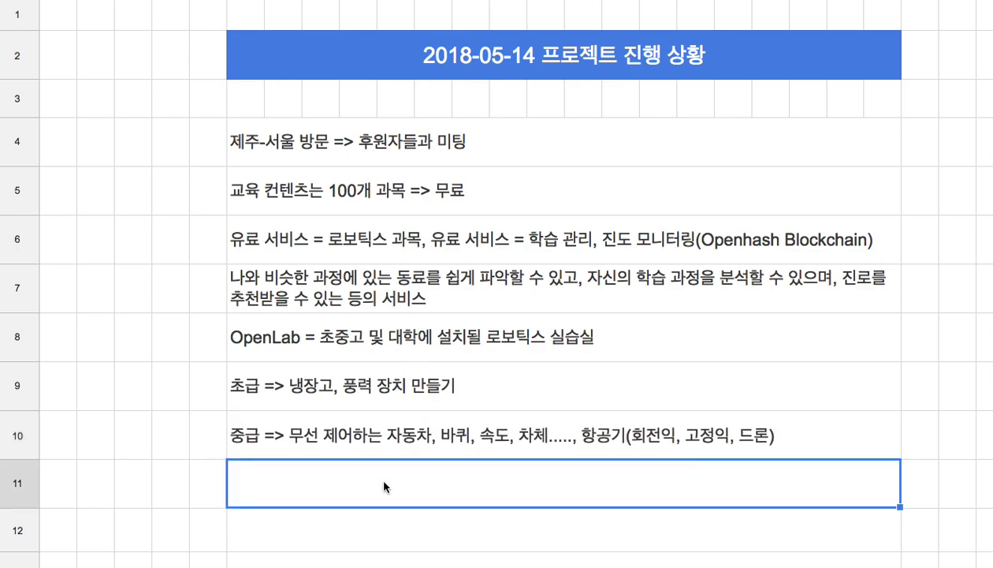
Write "고급 => 자율자행 자동차, 자율비행 항공기..." in row 11.
type("고급 => ")
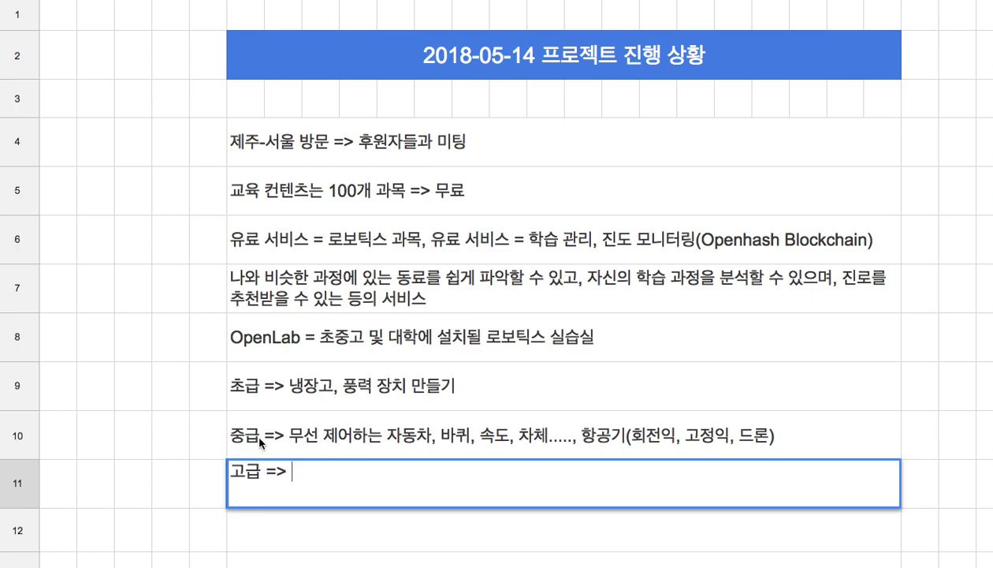
type("자율자")
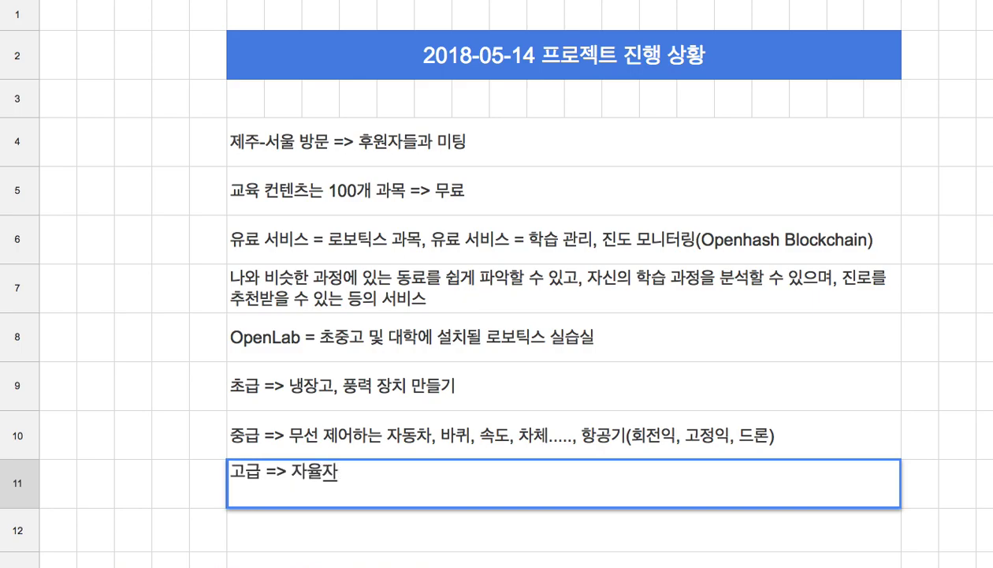
type("행 자동차")
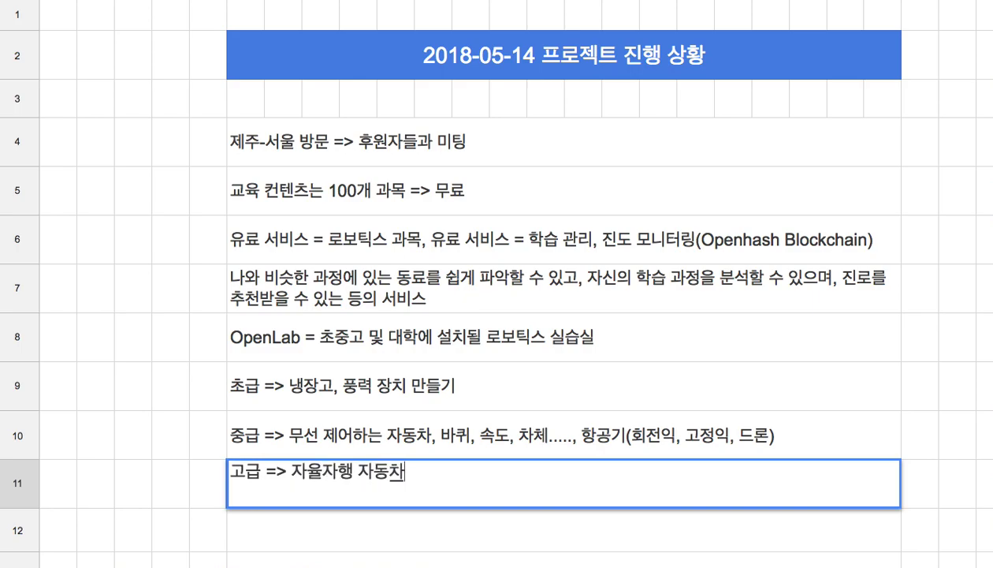
type(", 자율비행 항공기...")
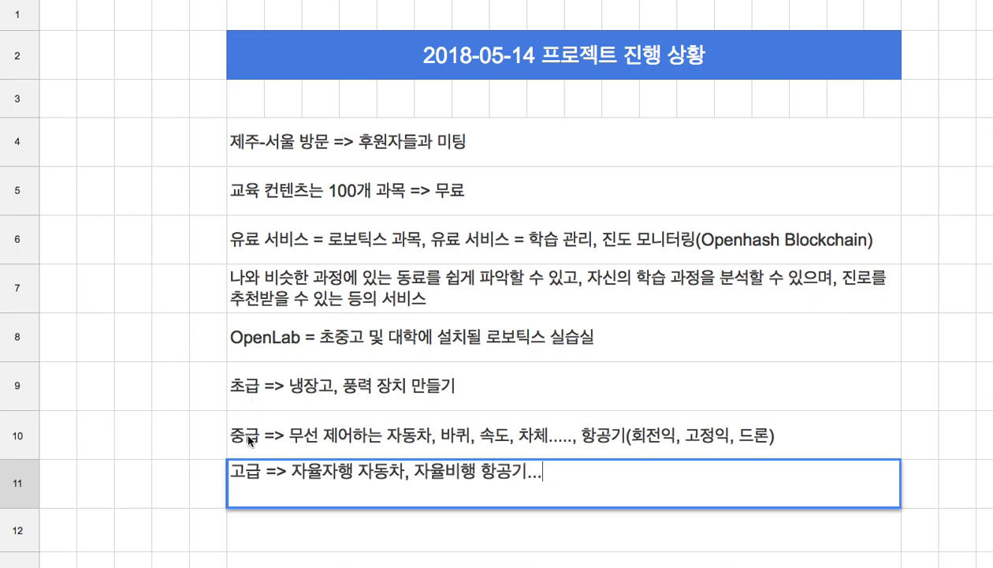
Insert "중급 중의" in front of "고급" in row 11.
left_click(230, 466)
type("주중급 중의")
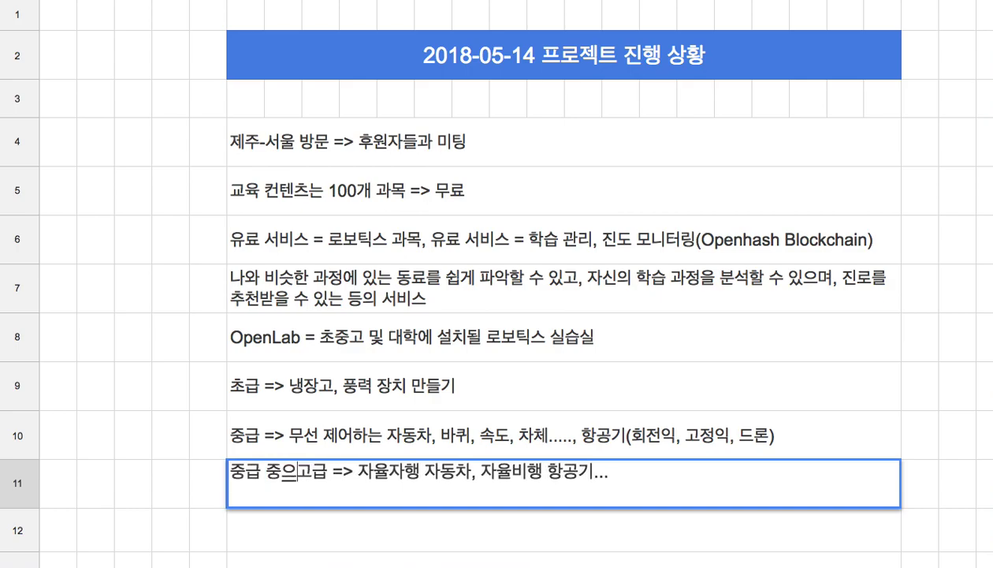
Change the level label in row 10 to "중등" and the one in row 11 to "고등".
double_click(260, 426)
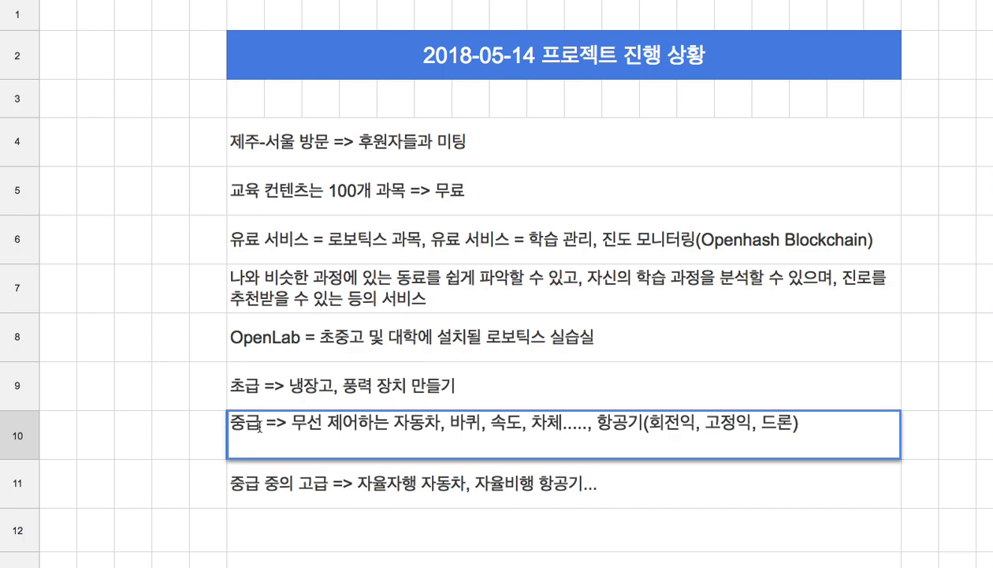
key("BackSpace")
type("등")
key("Return")
key("Return")
left_click_drag(324, 483, 218, 460)
type("고등")
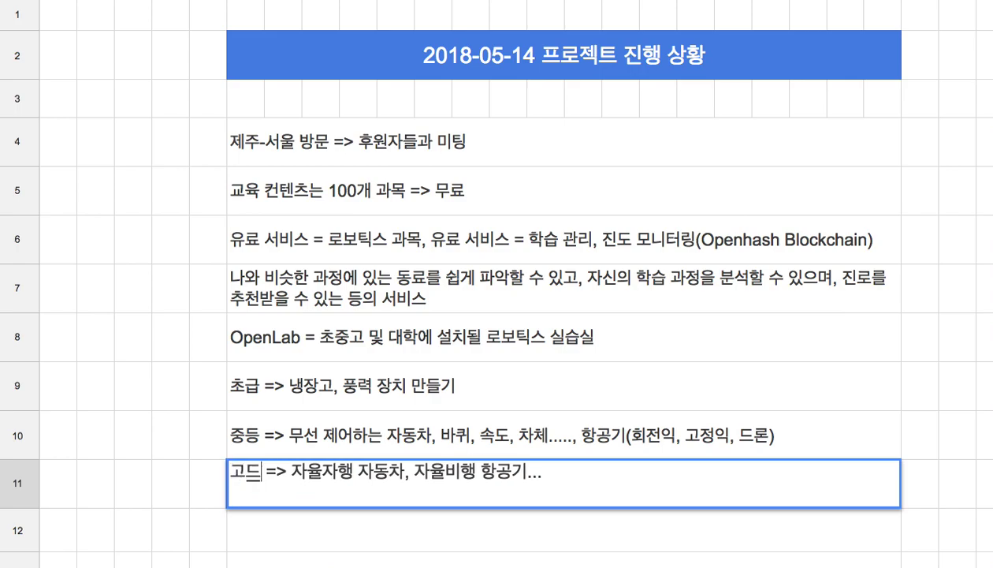
key("Return")
Begin row 12 with the text "대학 => 인프라, ".
type("대학")
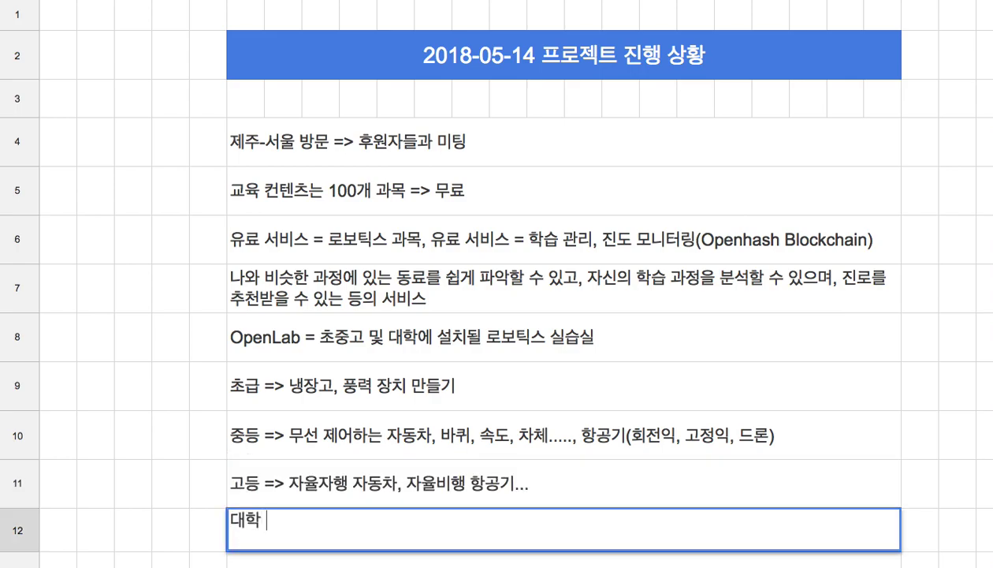
type(" => 소프트웽")
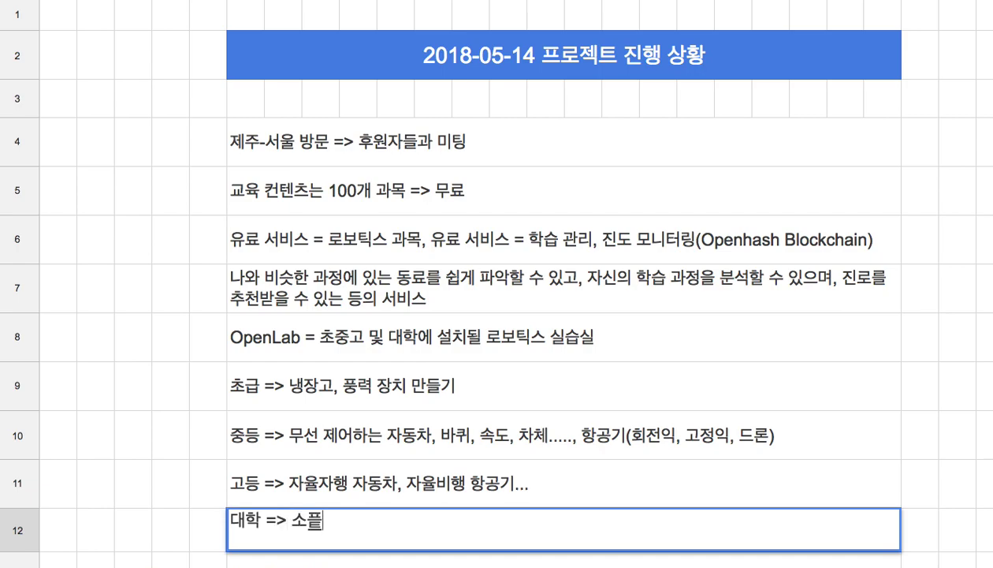
key("BackSpace")
key("BackSpace")
key("BackSpace")
key("BackSpace")
type("인프라, ")
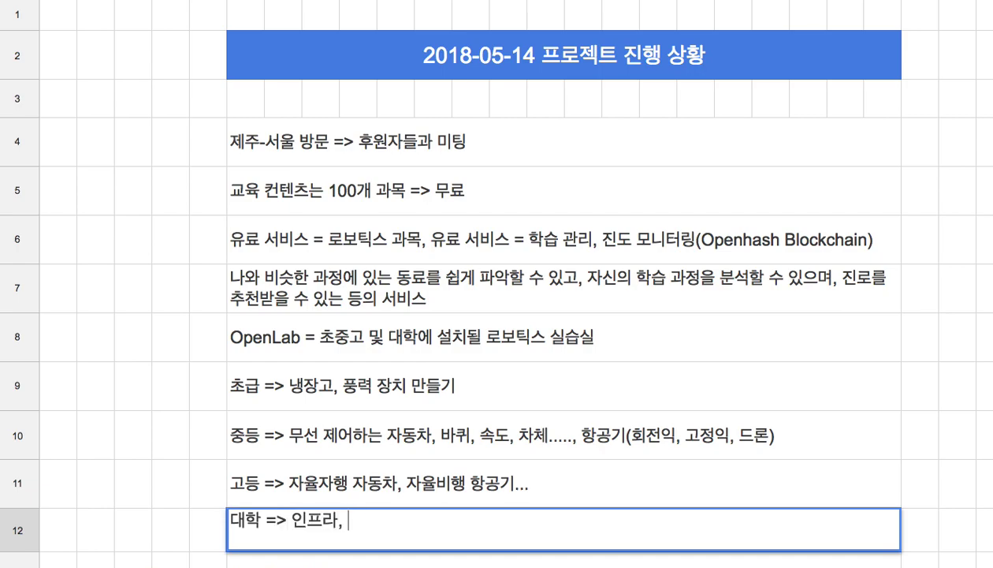
Complete the row 12 text with "무인 은행, 무인 국세청, 무인 시청...".
type("무인 은행, 뭉니")
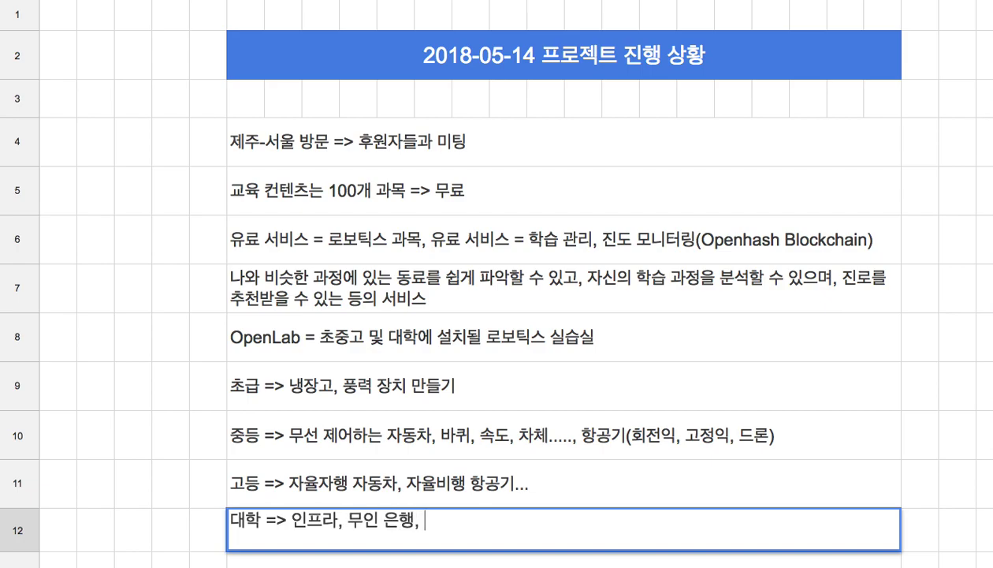
key("BackSpace")
key("BackSpace")
key("BackSpace")
type("인 궁")
type("세청")
type(", 무인")
type(" 시청...")
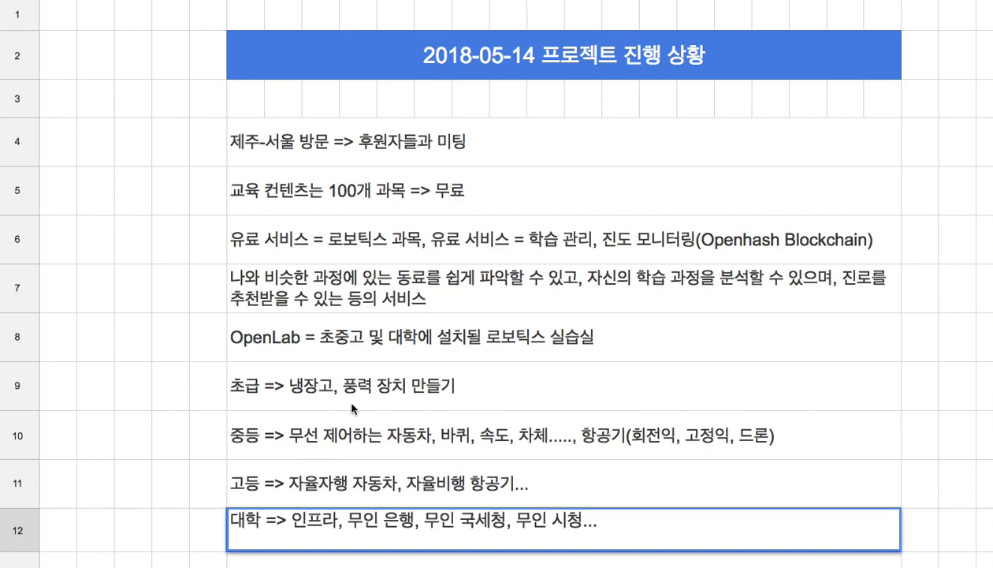
left_click(443, 369)
Write "대학원 => 무인 법원, 무인 특허청...Natural language processing" in row 13.
scroll(496, 284, "down", 5)
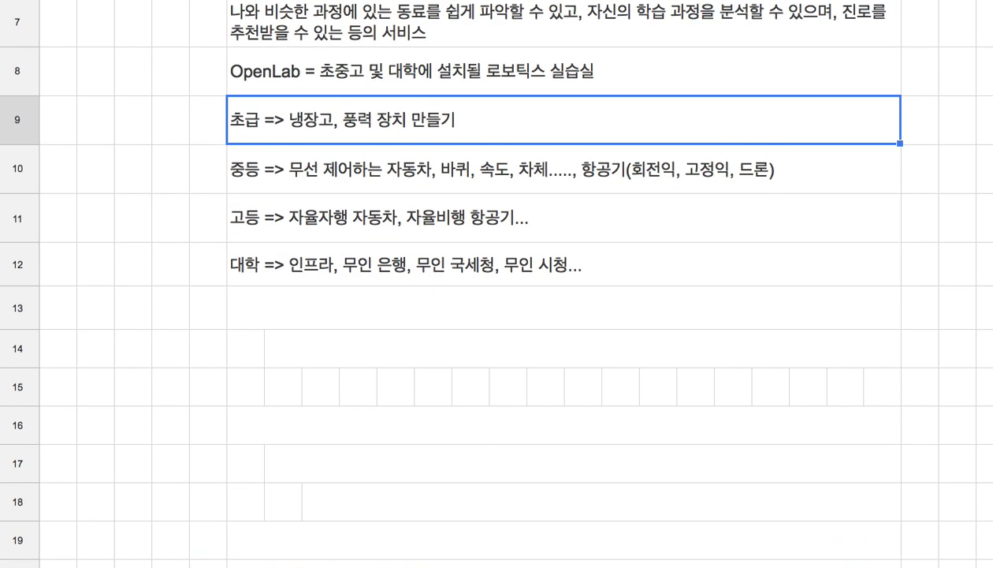
left_click(341, 298)
type("대학")
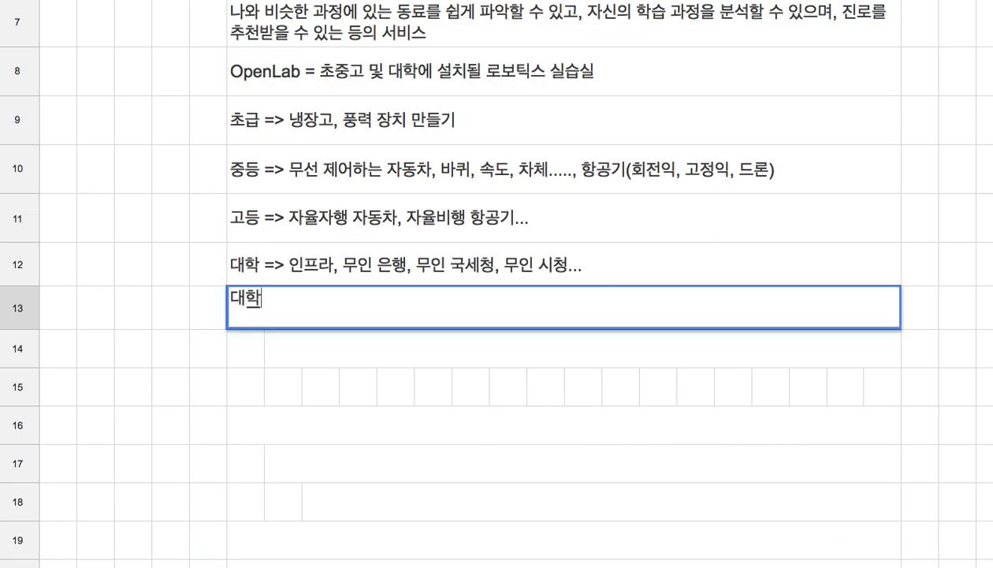
type("원 => 무인 법")
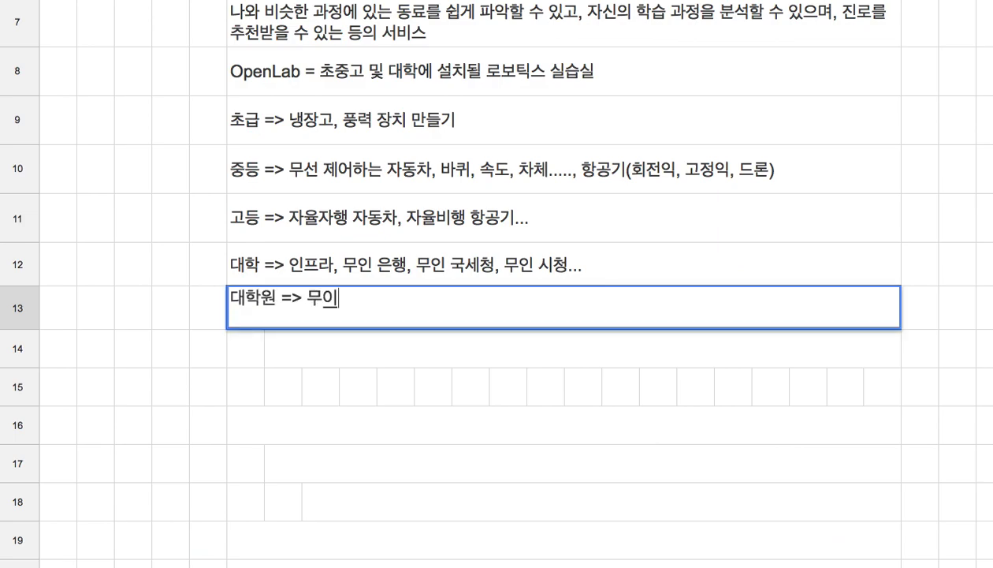
type("원, 무인 특허청")
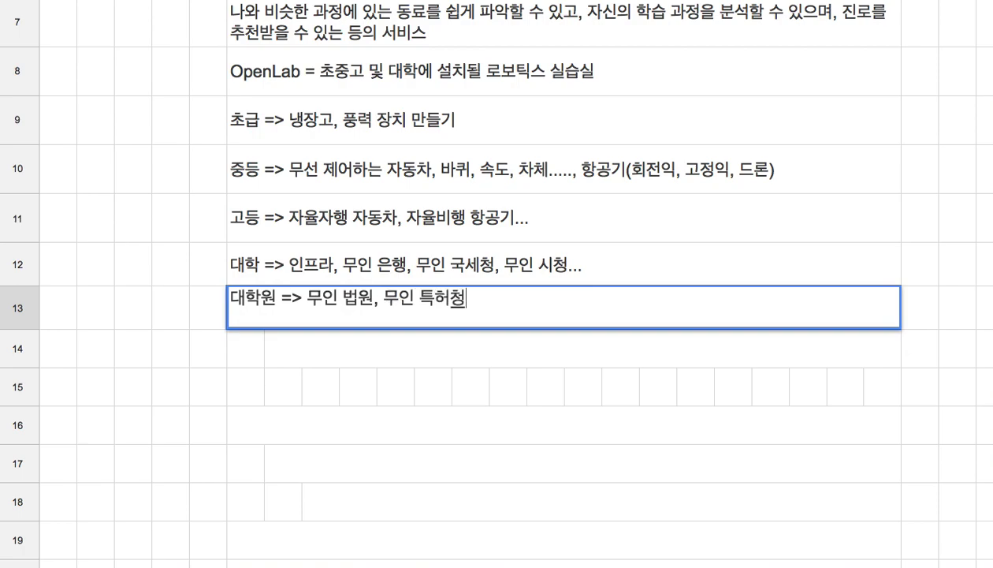
type("...Natural ")
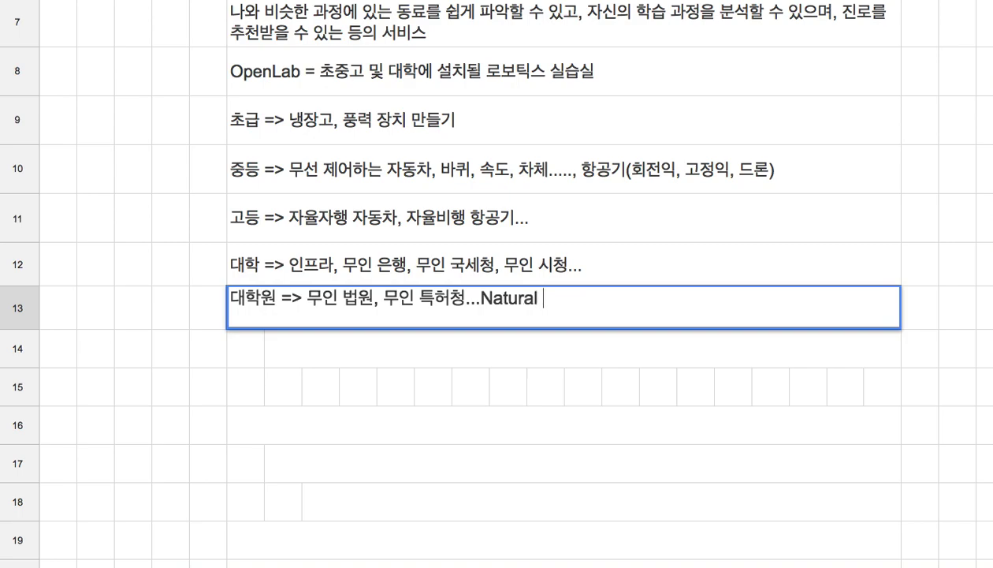
type("language ")
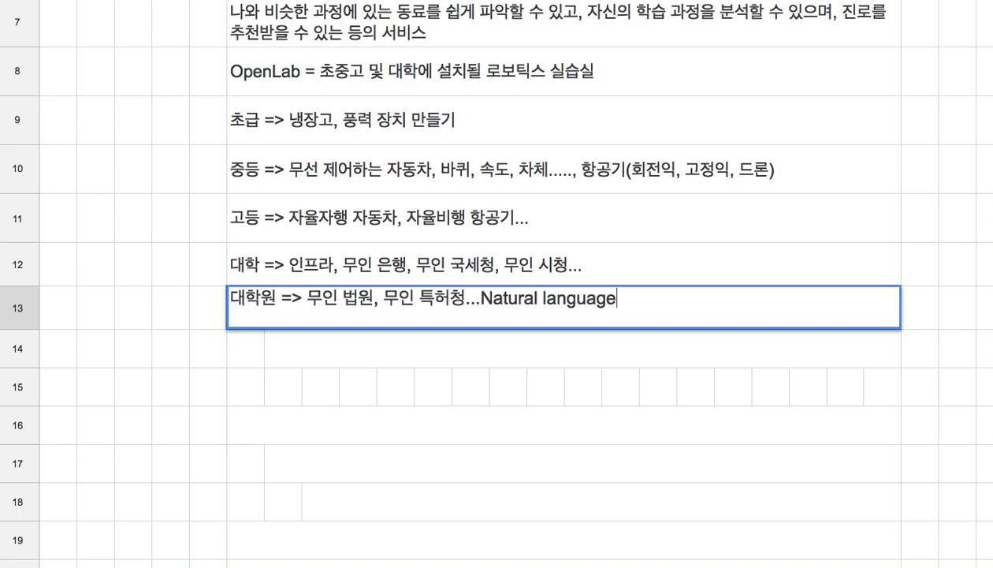
type("processing")
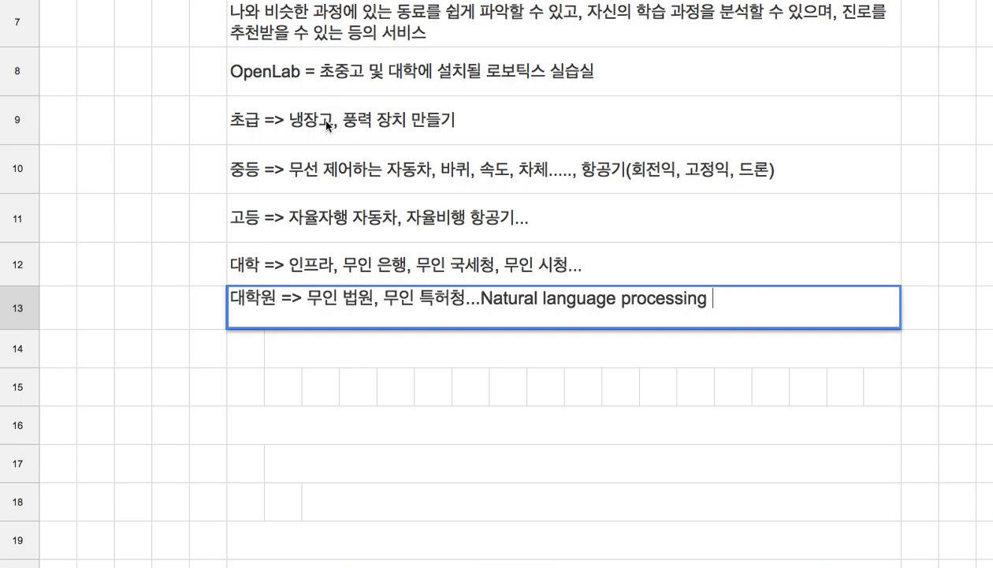
Review the level entries in rows 9 to 13 and highlight "풍력 장치 만들기" in row 9.
left_click_drag(323, 125, 341, 301)
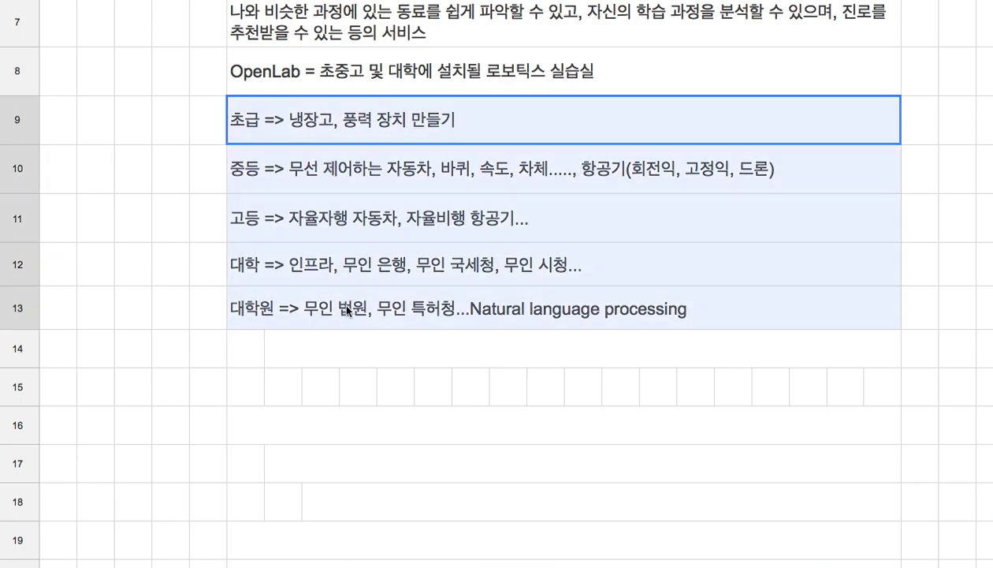
left_click(372, 127)
double_click(370, 126)
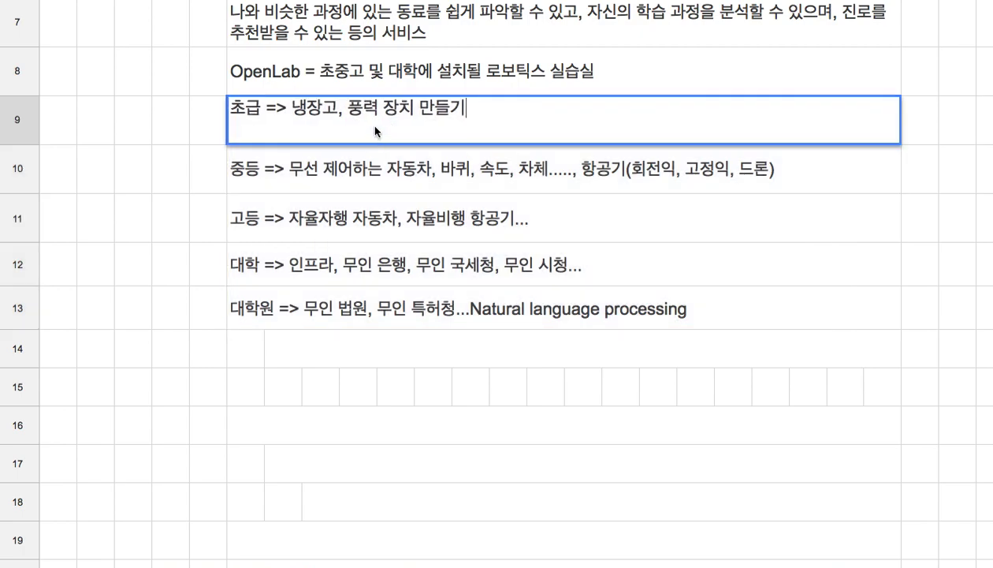
left_click_drag(347, 109, 465, 108)
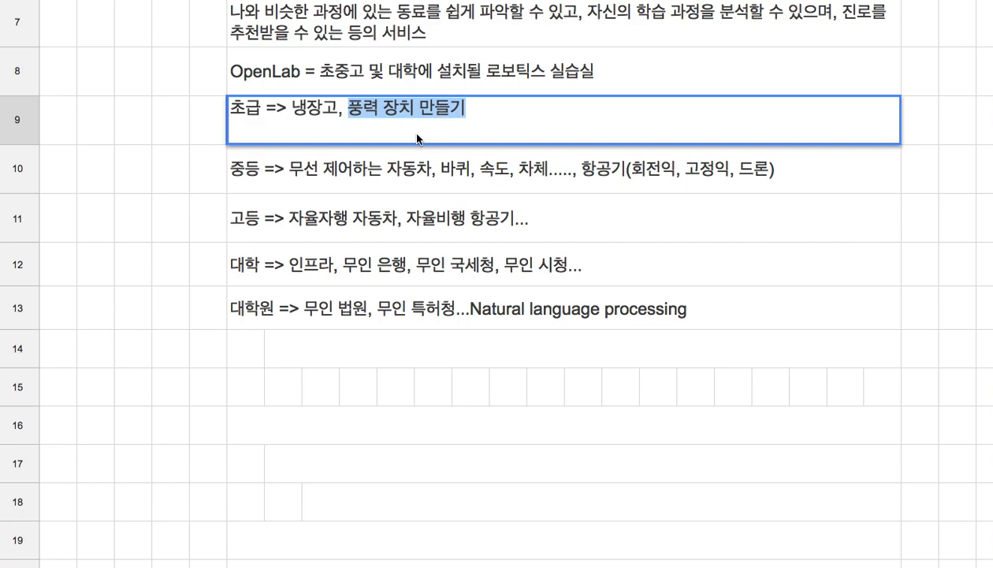
Clear the existing notes from rows 4 to 13.
left_click(418, 189)
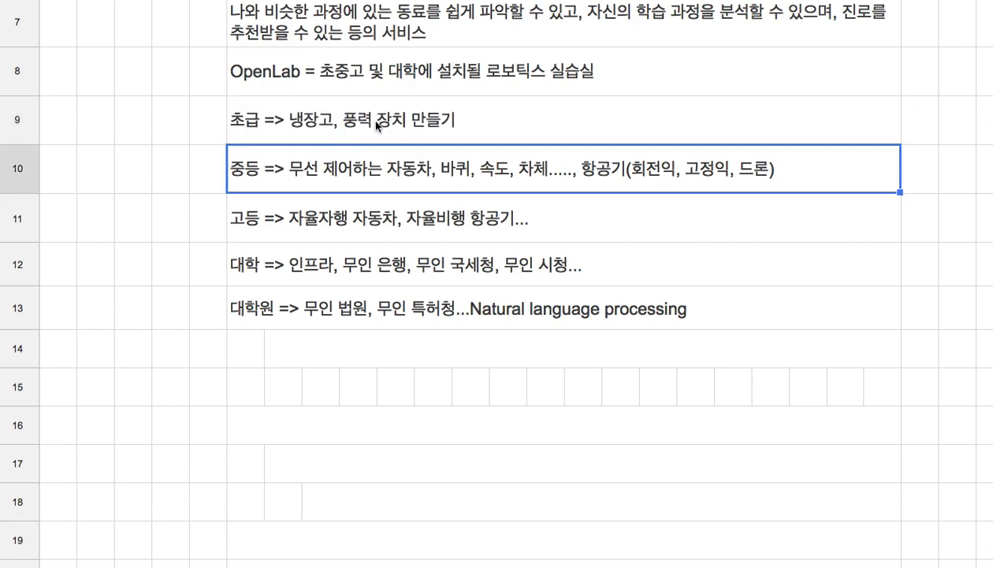
left_click(289, 432)
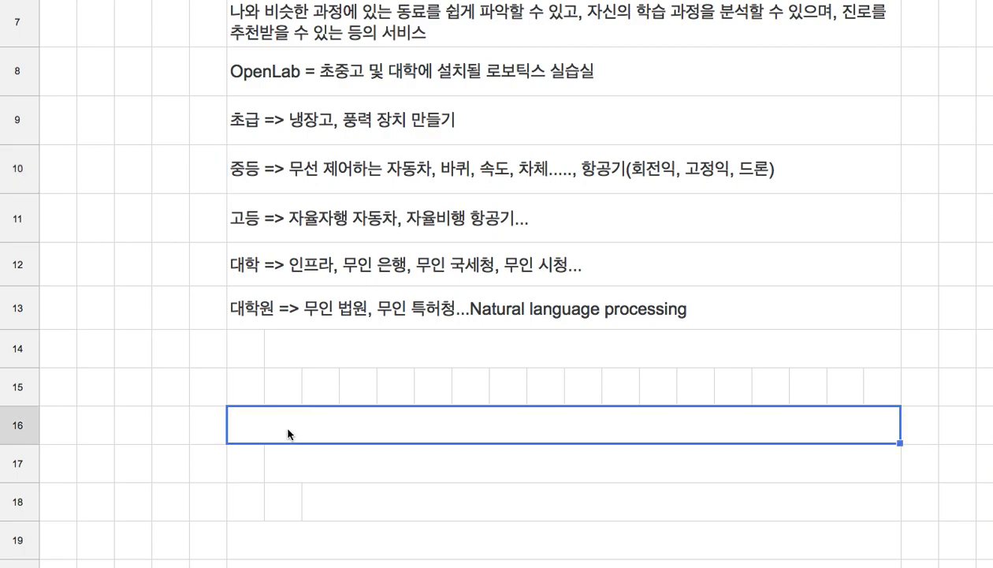
scroll(394, 355, "up", 5)
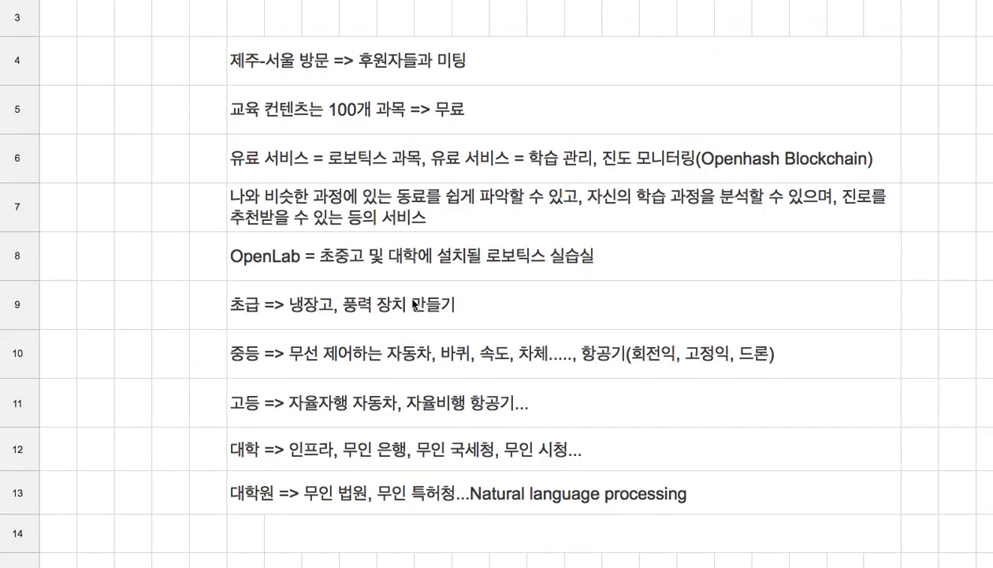
left_click_drag(462, 75, 490, 494)
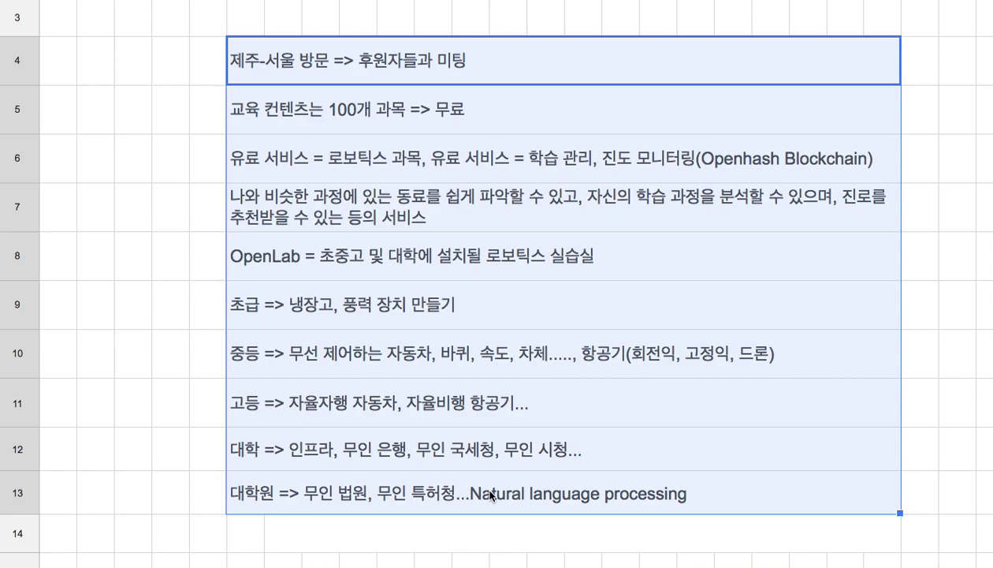
key("Delete")
Write "강의 컨텐츠: 영어+수학, 리눅스, 코딩, ...." in row 4.
double_click(519, 72)
type("rkdd")
key("BackSpace")
key("BackSpace")
key("BackSpace")
type("강의 컨컨테")
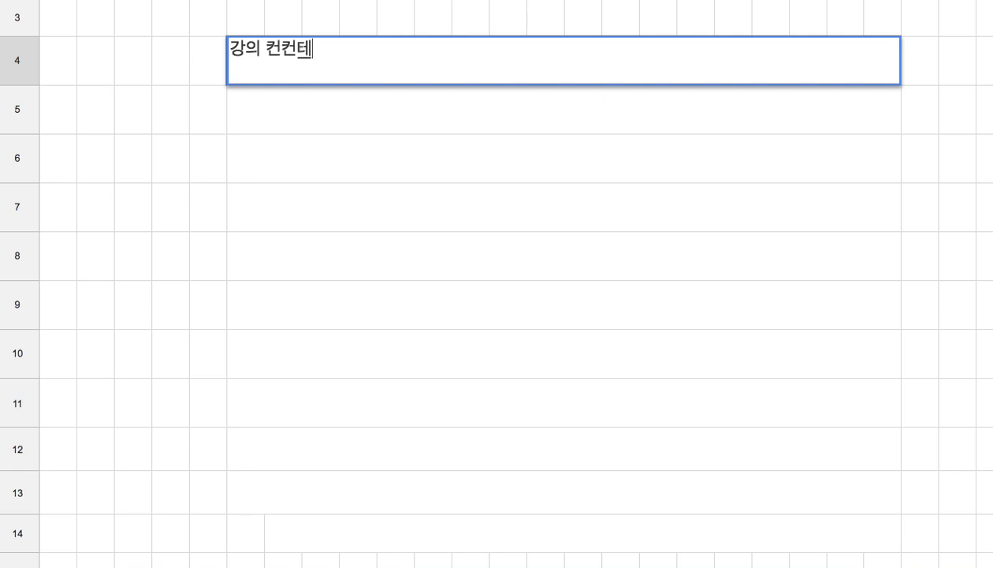
key("BackSpace")
key("BackSpace")
key("BackSpace")
type("텐츠: 영어+수학, 리눅스, ")
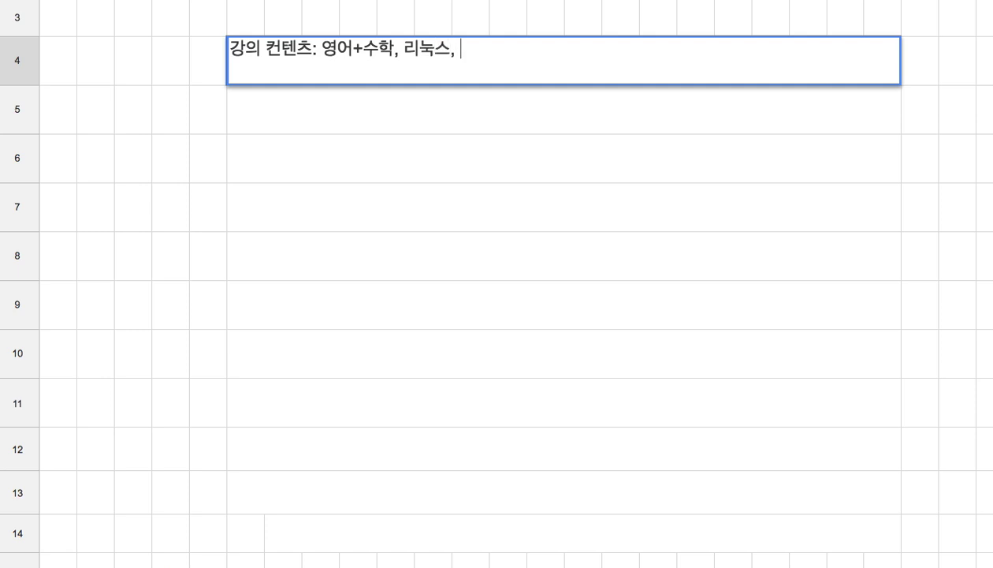
type("코딩, ....")
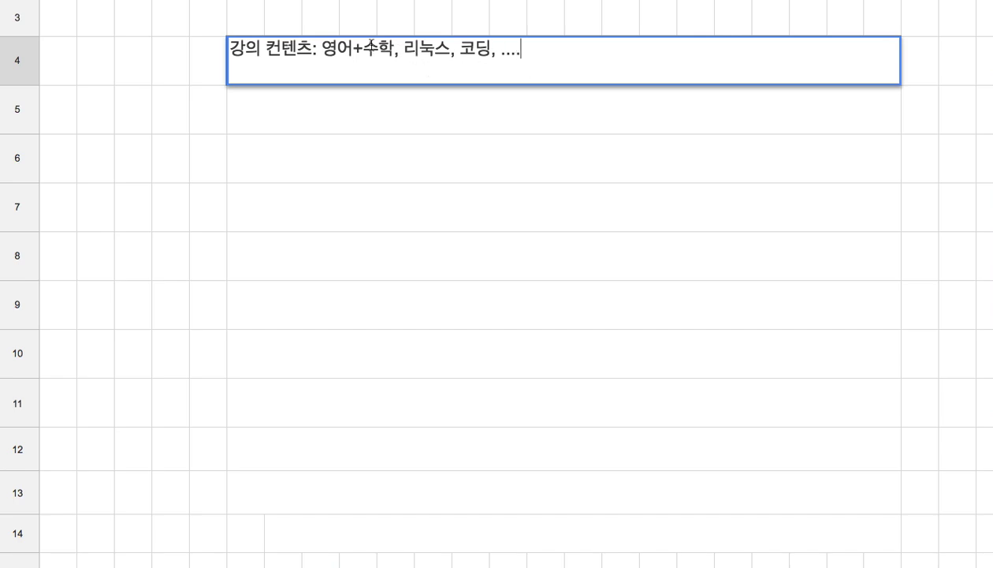
Extend the row 4 text with "물리, 화학, 생명과학".
left_click(323, 49)
left_click_drag(323, 50, 557, 66)
left_click(541, 49)
type("무ㄹ리, 확학")
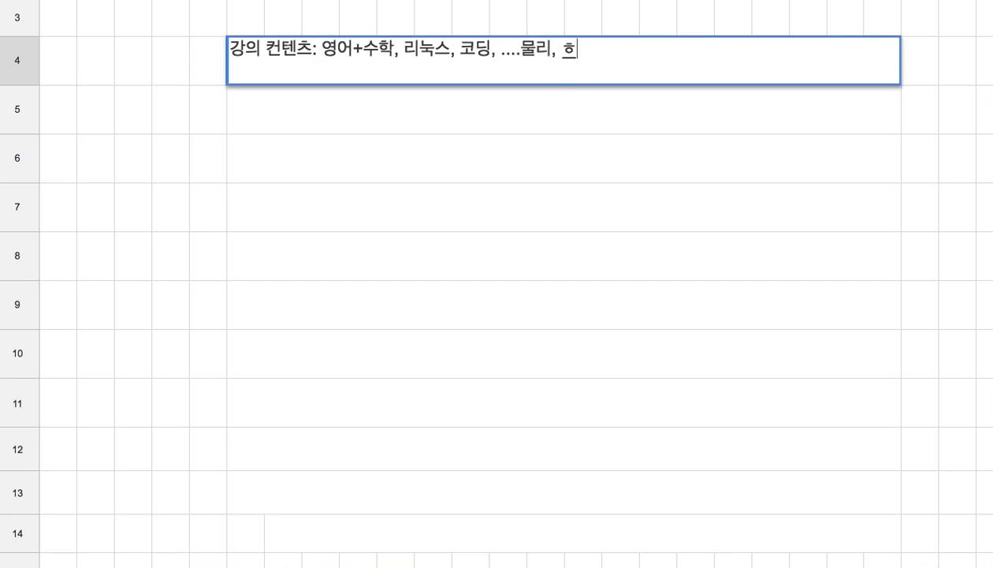
key("BackSpace")
key("BackSpace")
type("화학, 생명과학")
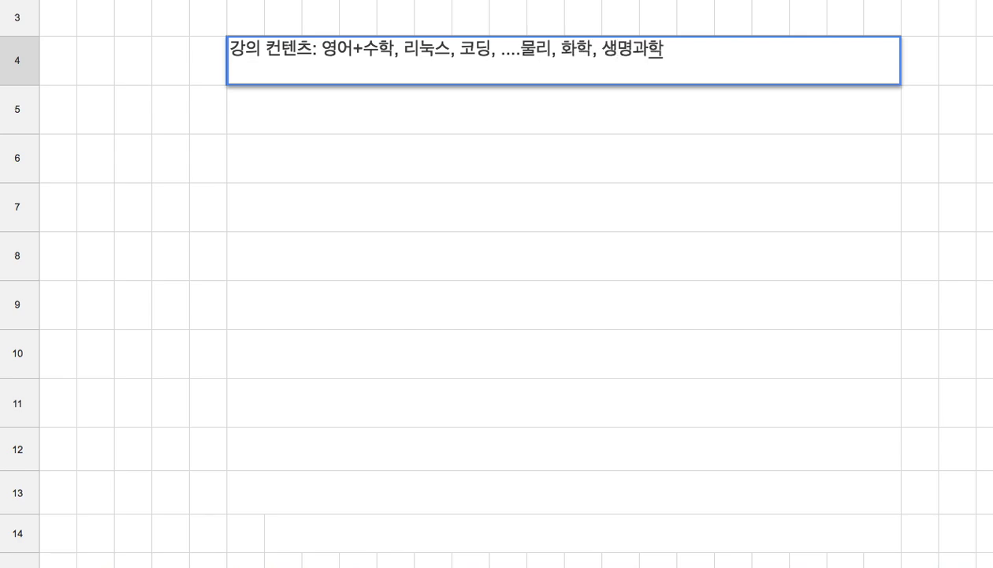
Complete the row 4 text with "(2019년)....유치원 ~ 대학원".
type("(2019")
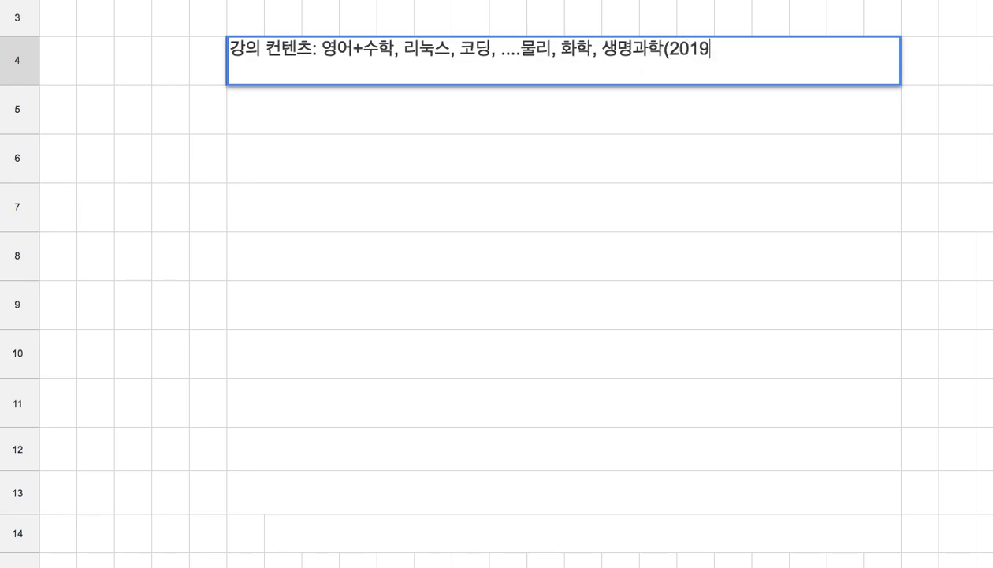
type("년)")
type("....윷")
type("치원 ~ ")
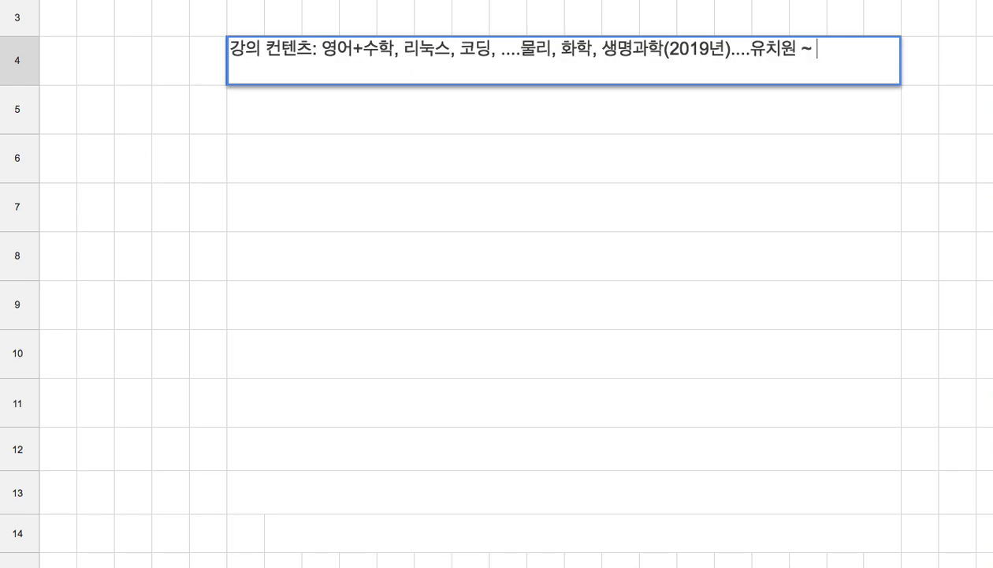
type("댈학원")
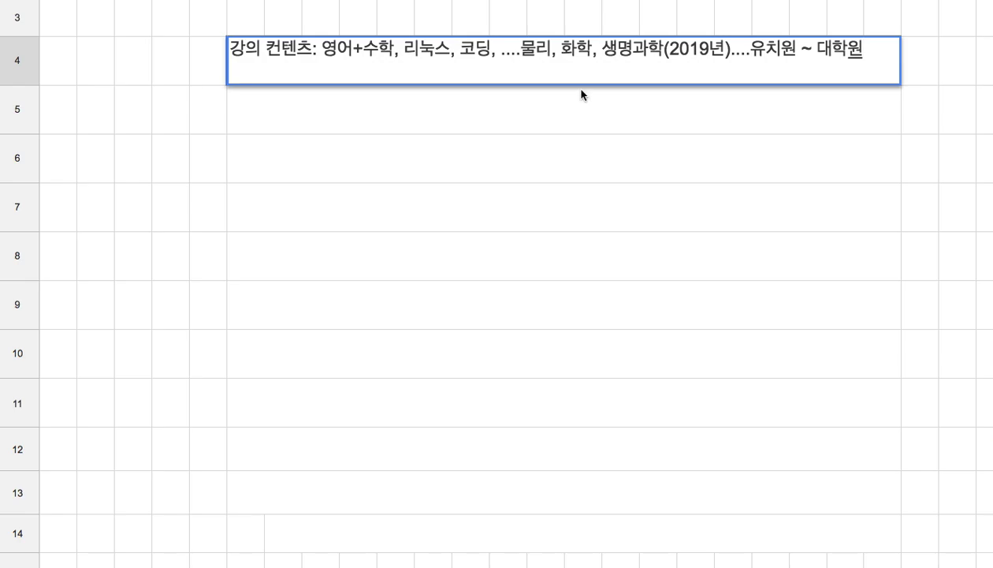
left_click(306, 63)
key("Left")
key("Left")
key("Left")
key("shift+End")
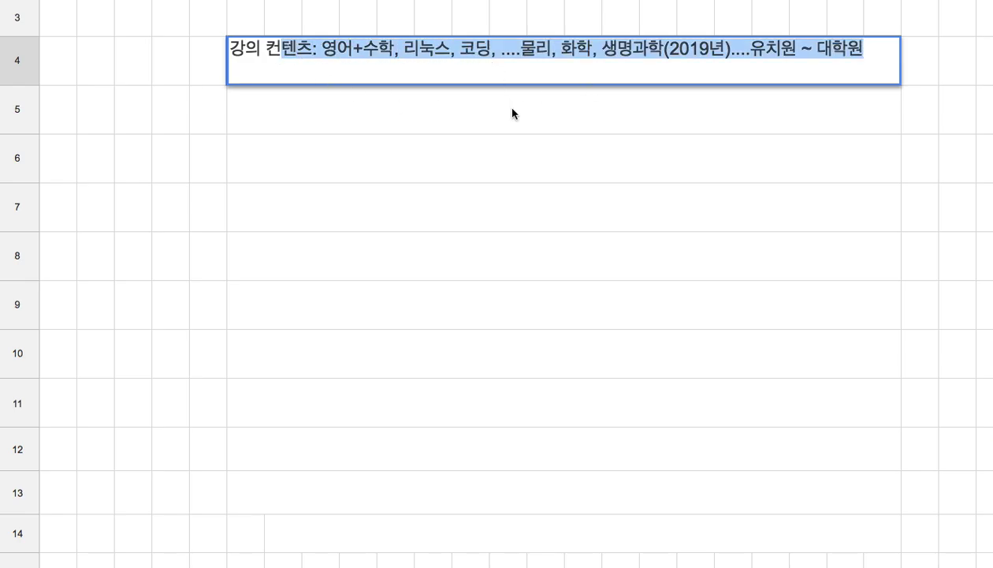
key("Return")
Write "각종 로보틱스 실습을 위한 문서, 설계도면, ....기자재" in row 5.
type("각종 로봇")
type("틱틱스 실습을 위한 문서, 설겔")
type("도면,")
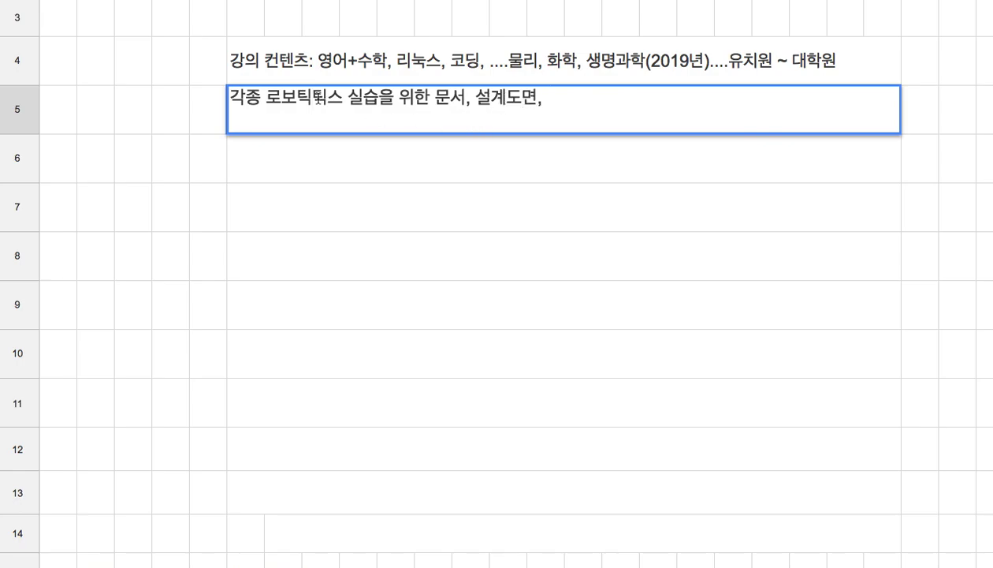
key("BackSpace")
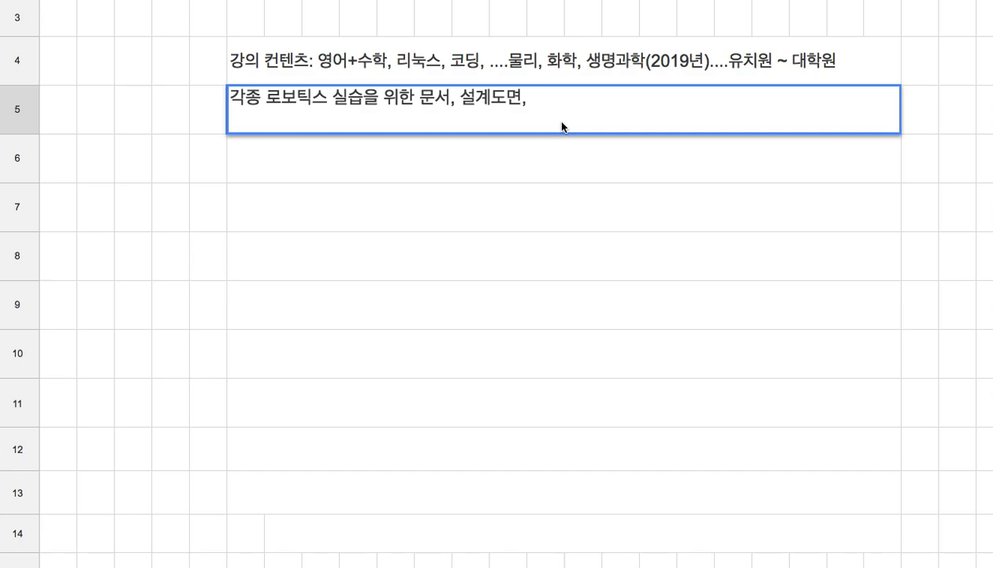
type("....")
type("가자")
type("기자")
type("재")
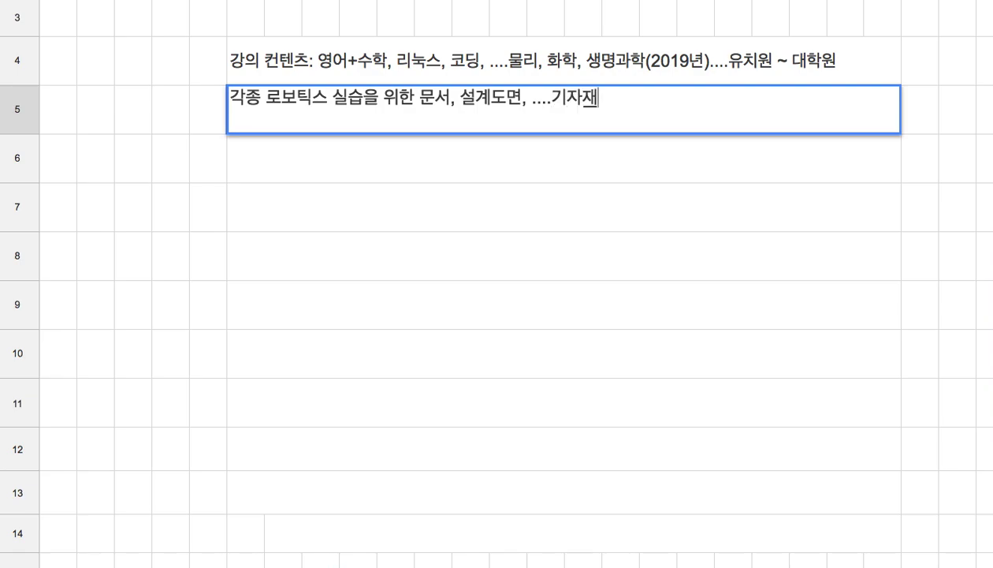
key("Return")
Begin row 6 with the text "학습자들을".
type("학습자들을 전국")
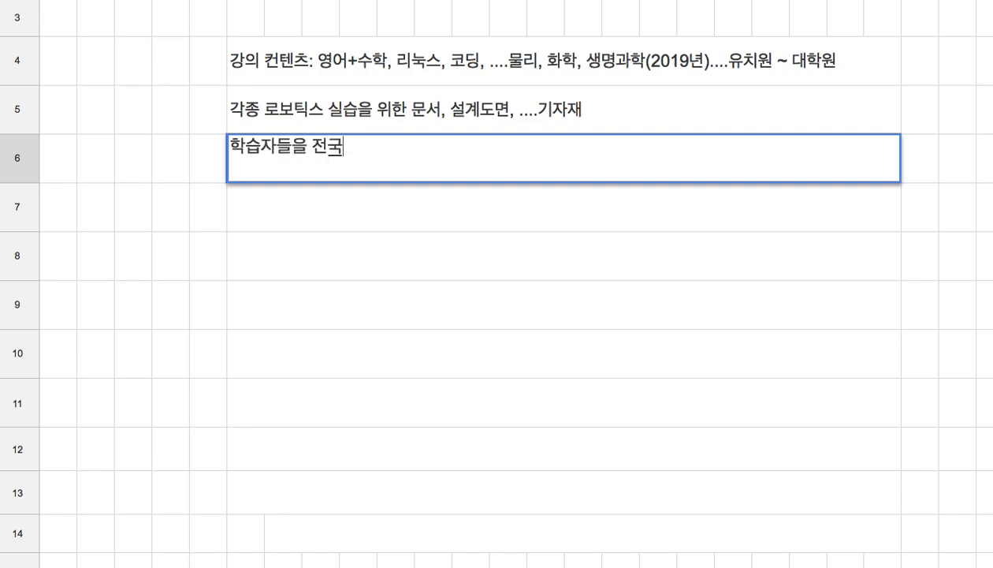
key("BackSpace")
key("BackSpace")
key("BackSpace")
key("BackSpace")
left_click(133, 158)
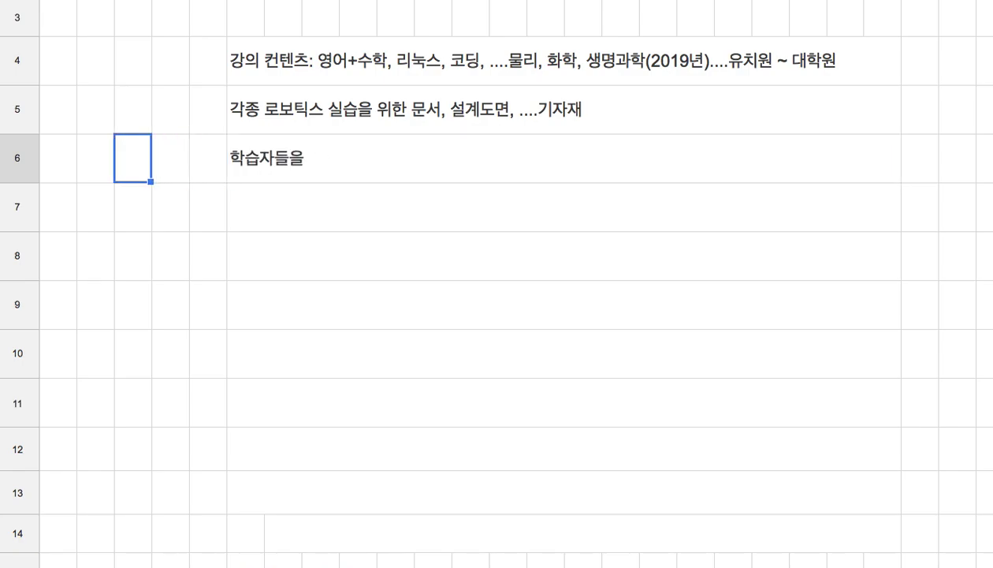
Insert "전국" before the row 6 text and continue its end with "하나의 시스템으로 묶는 것".
double_click(301, 146)
key("Left")
key("Left")
key("Left")
key("Left")
key("Left")
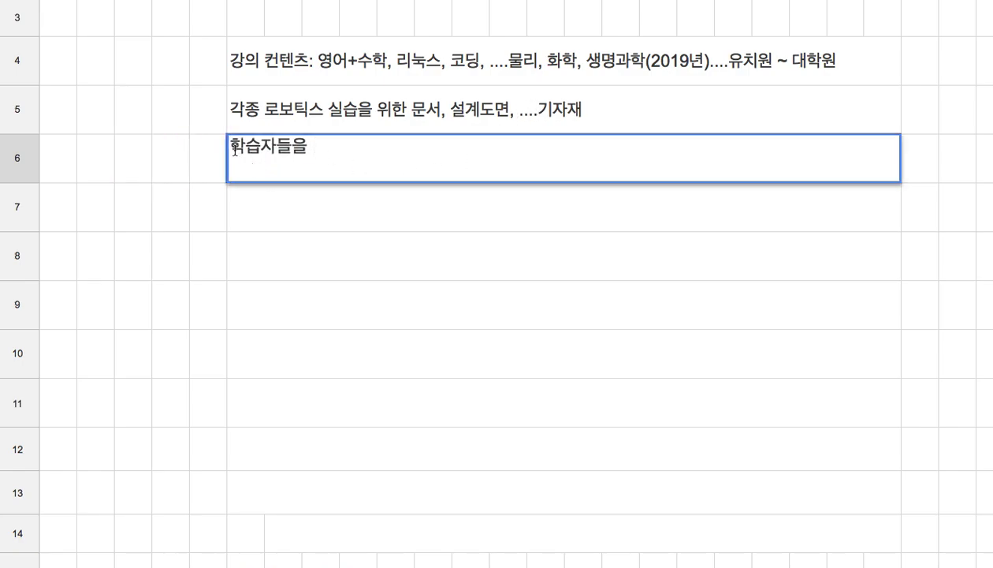
type("전국")
left_click(350, 153)
type("하나의 시스템")
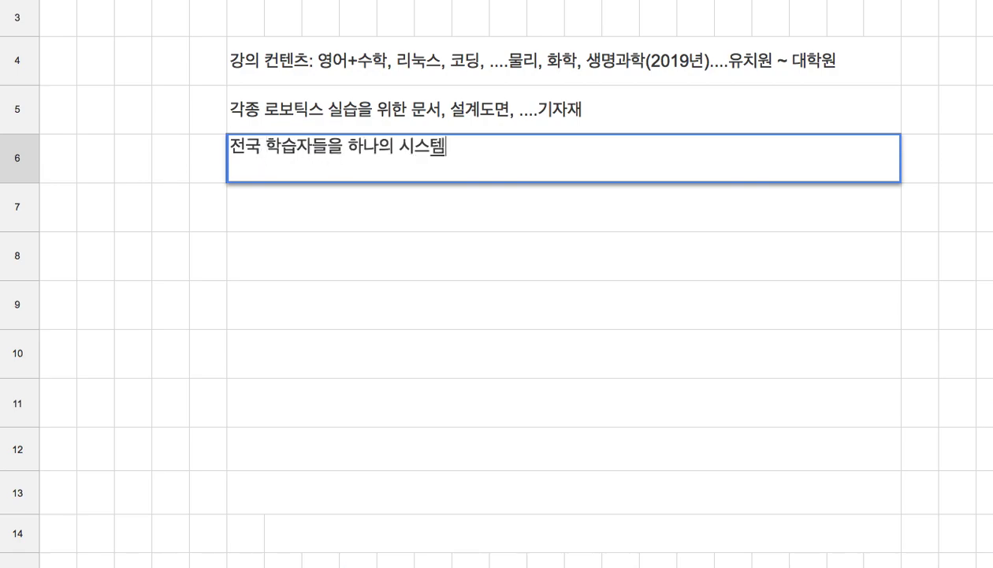
type("으로 ㅁ묶는 것")
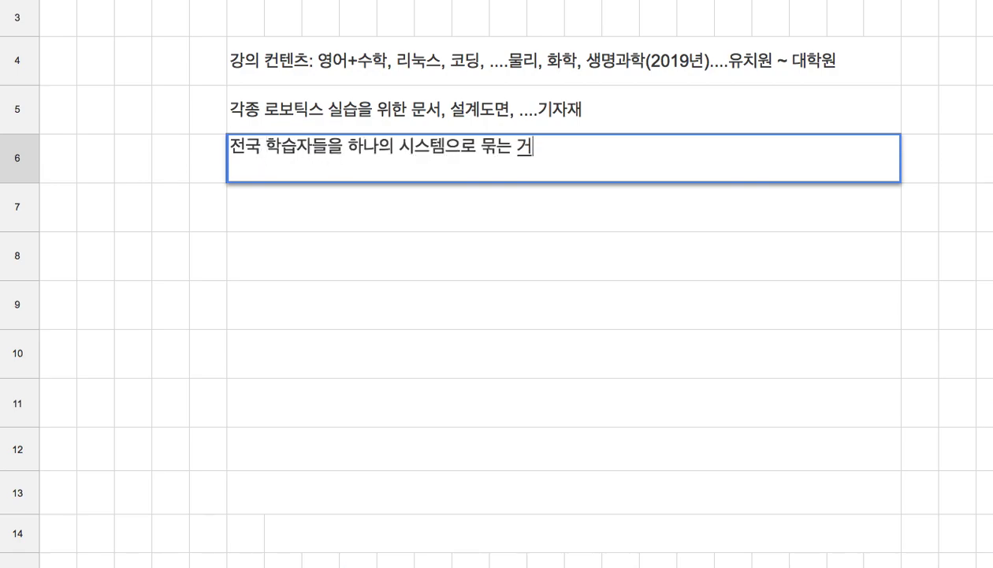
Append " => OpenLab => edX(MIT + Harvard)" to the row 6 text.
type(" => OpenLab")
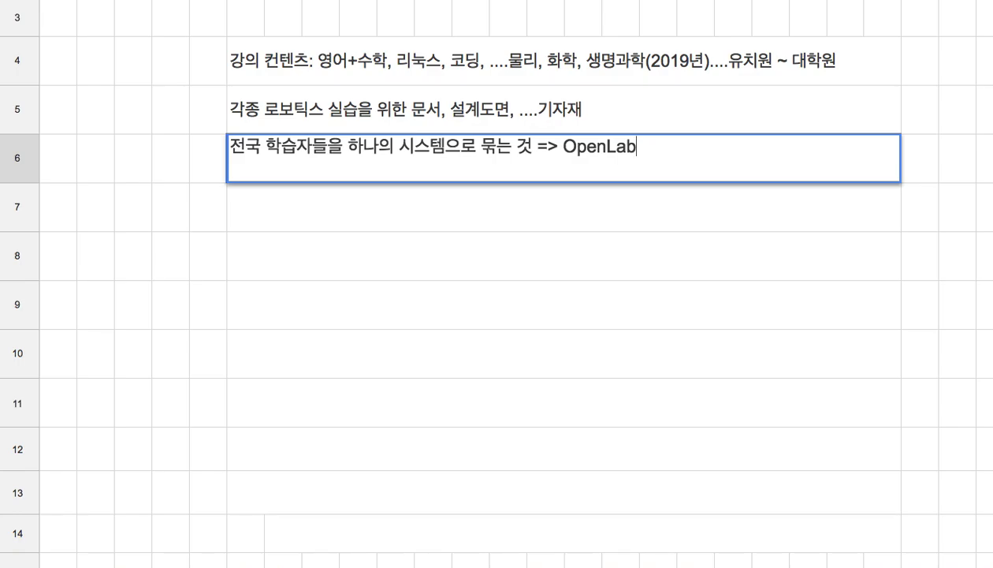
type(" => edX")
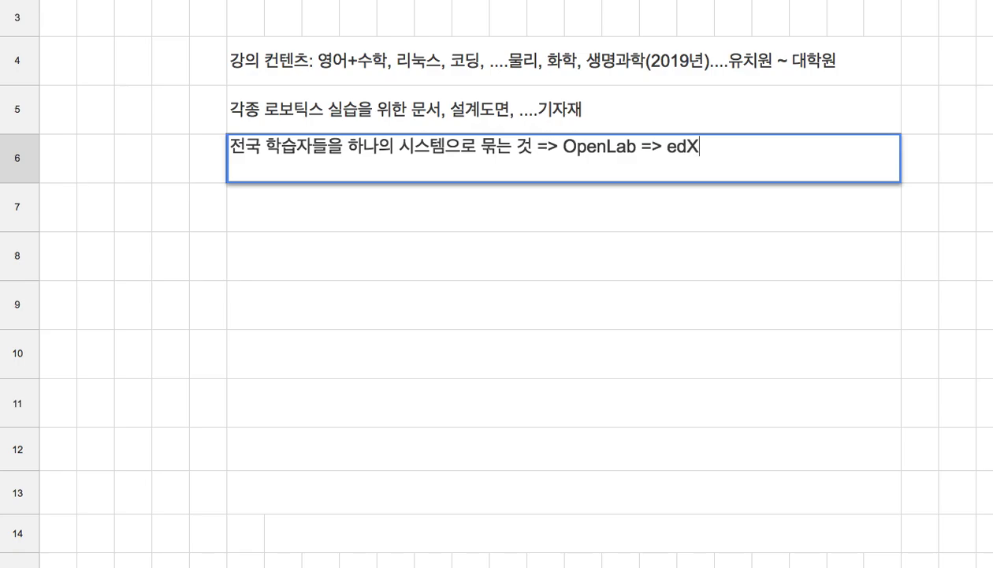
type("(MIT + Harvard")
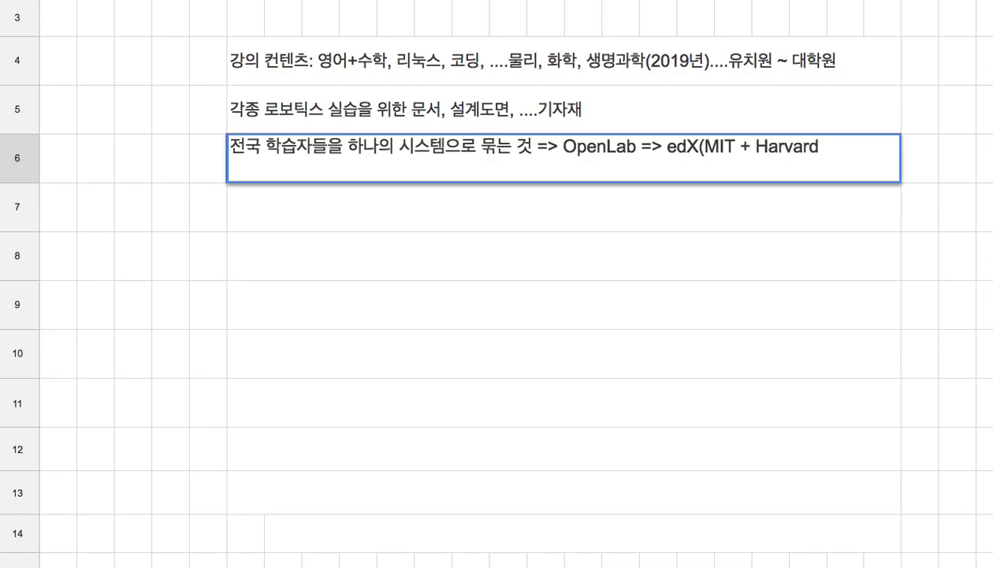
type(")")
left_click_drag(666, 146, 711, 148)
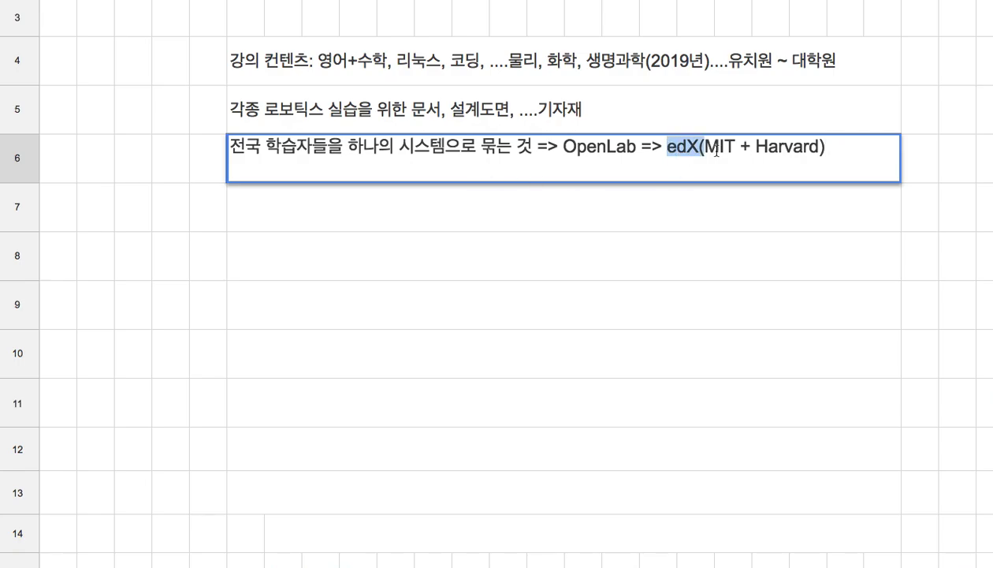
double_click(580, 155)
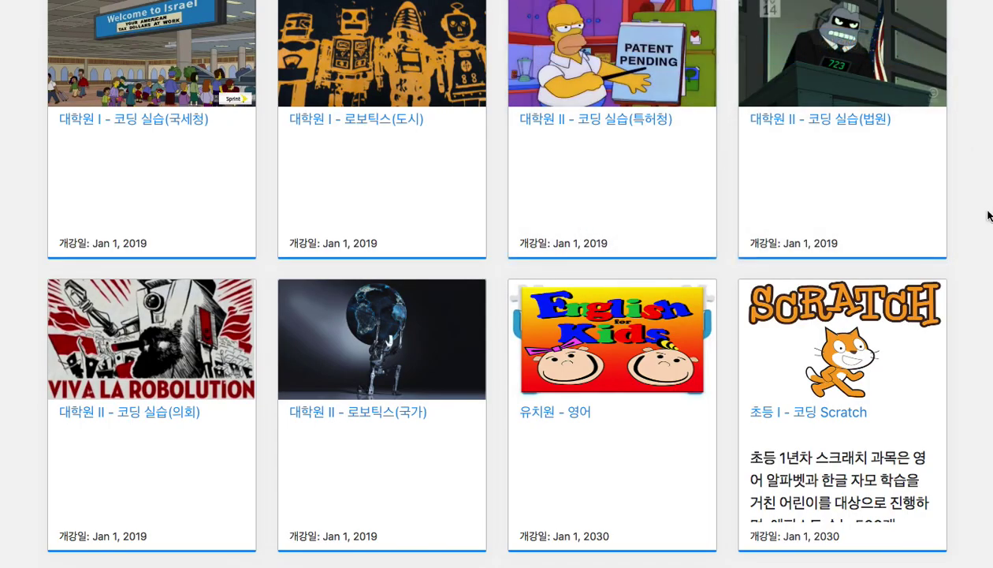
Look through the course cards in the Open edX catalogue, from kindergarten to graduate school, and their start dates.
scroll(986, 212, "down", 5)
mouse_move(594, 262)
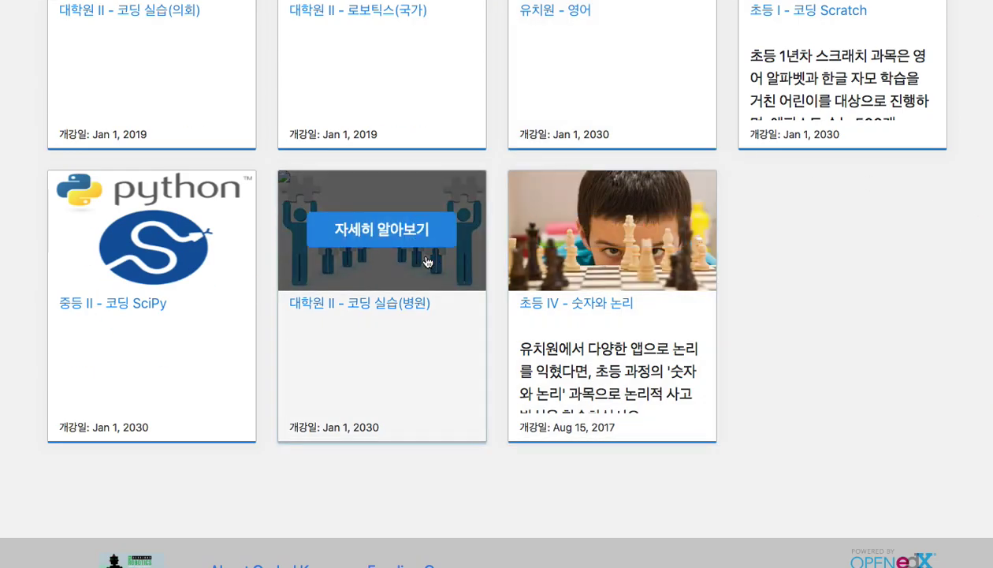
mouse_move(202, 229)
scroll(204, 225, "up", 1)
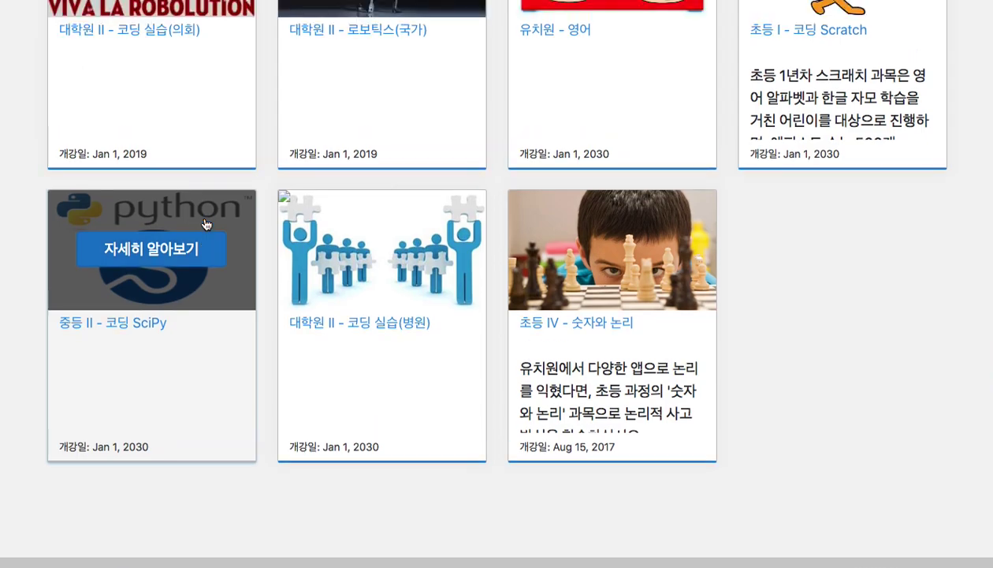
scroll(203, 222, "up", 3)
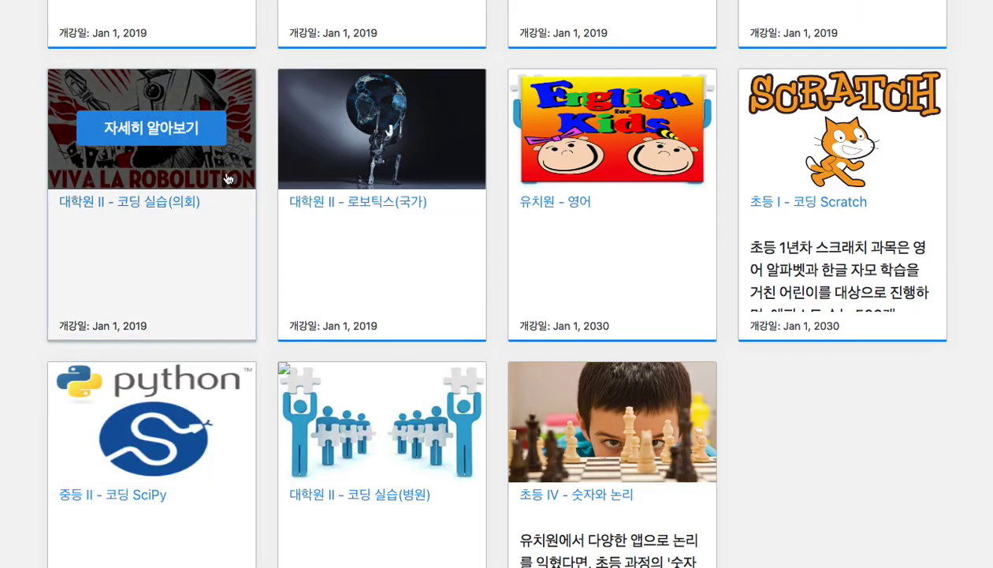
mouse_move(347, 172)
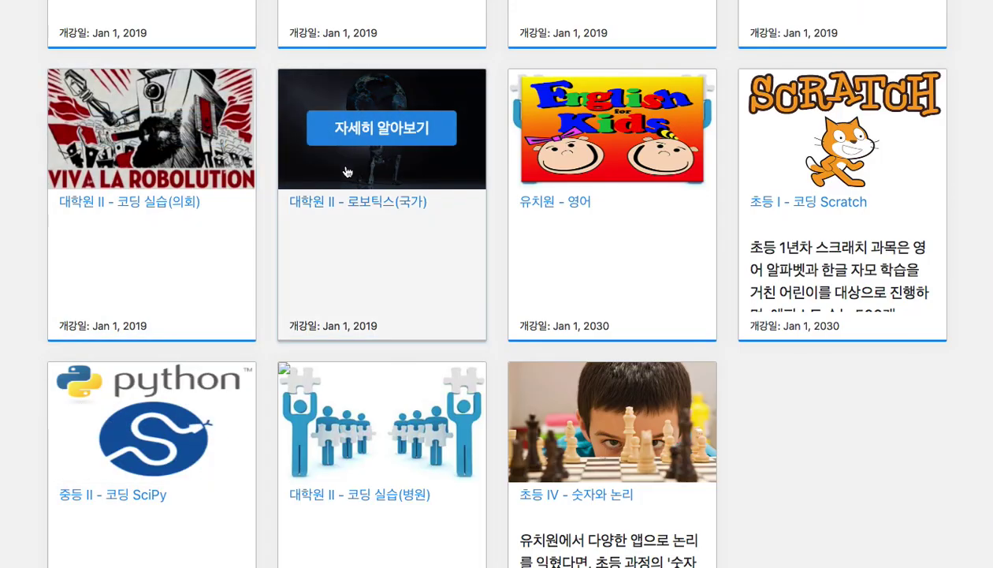
mouse_move(606, 173)
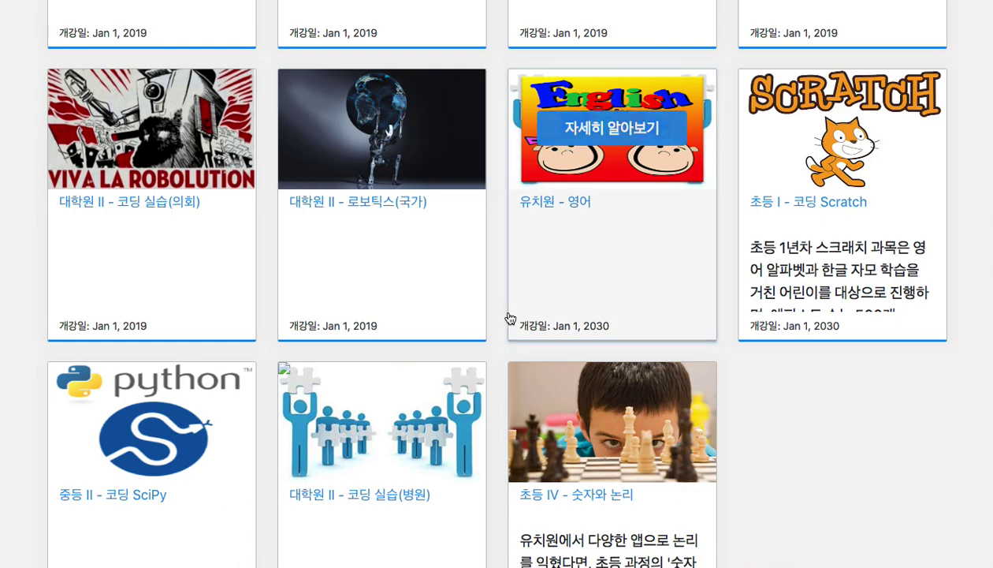
mouse_move(763, 323)
scroll(426, 253, "up", 8)
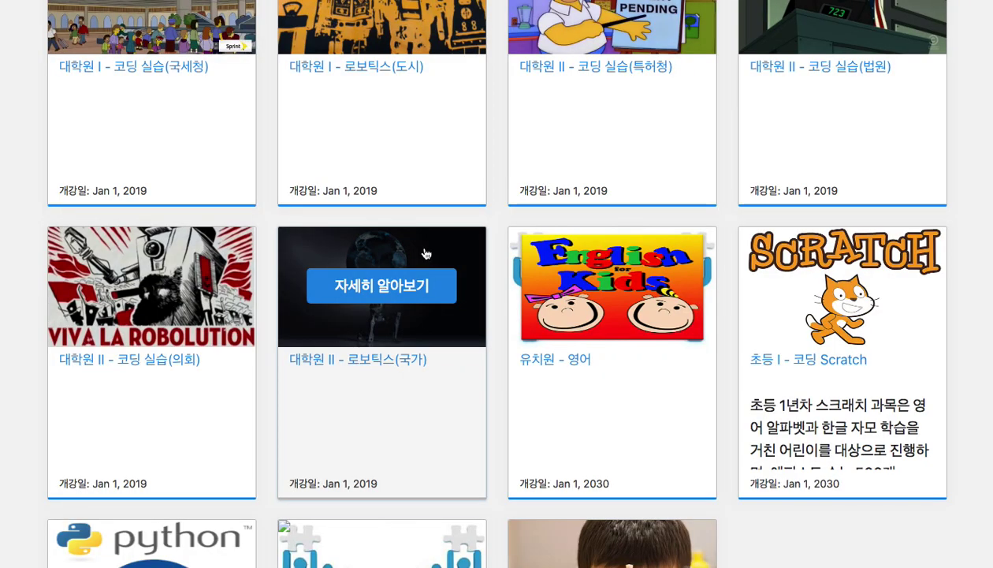
scroll(425, 253, "up", 5)
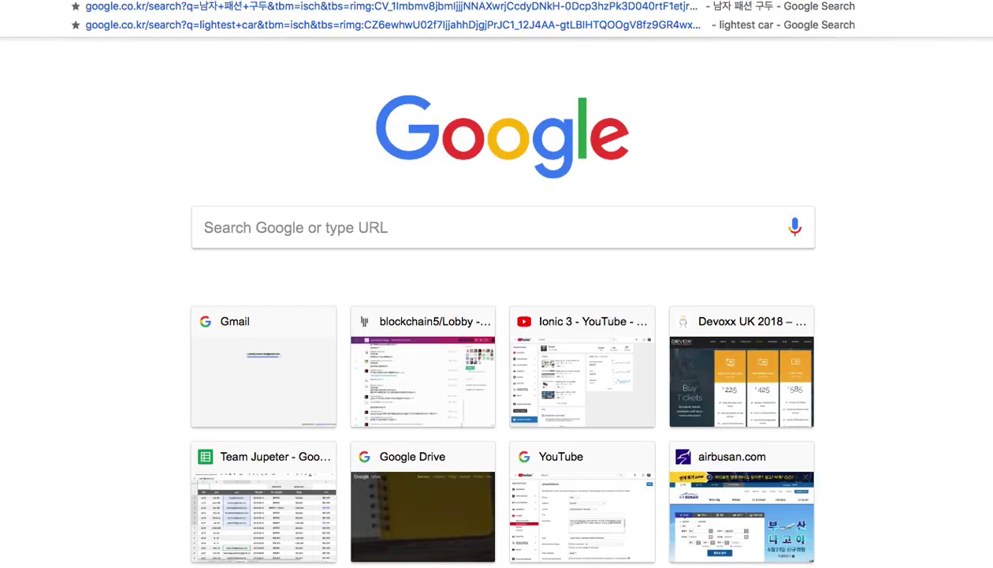
Switch to YouTube and open the channel's Creator Studio dashboard.
key("Escape")
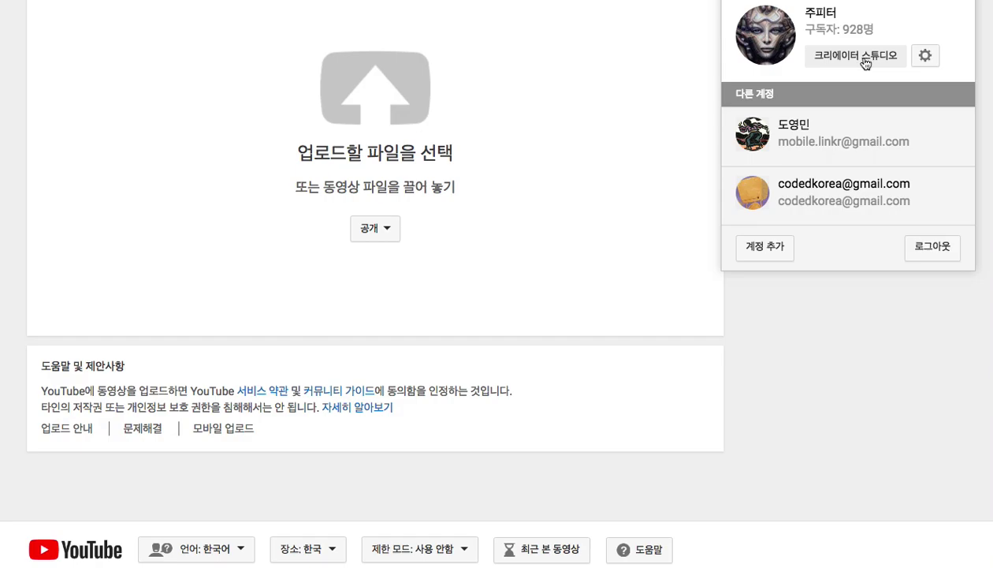
left_click(855, 55)
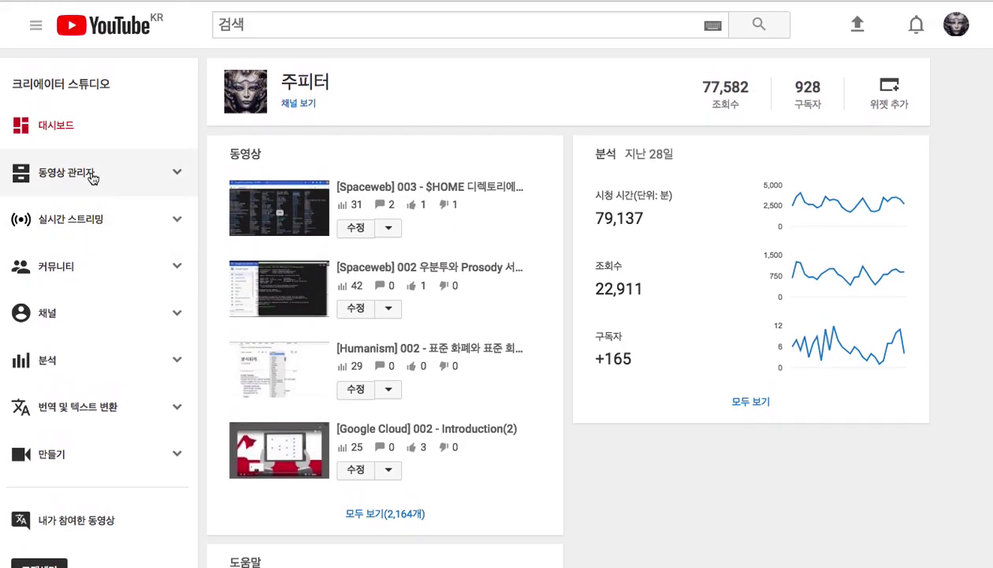
Open the channel's playlists and look through the course playlists by level and subject, down to the elementary 숫자와 논리 courses.
left_click(111, 236)
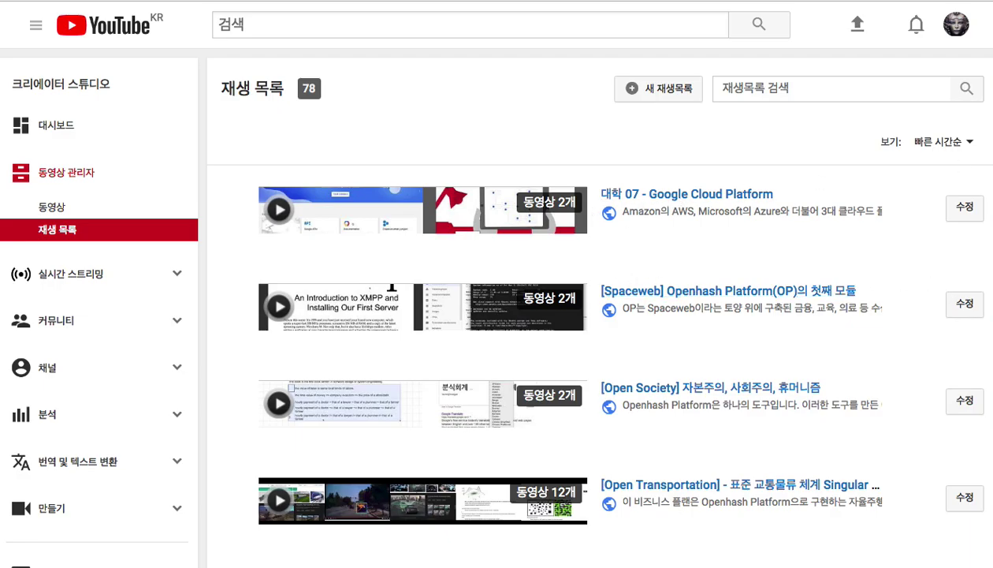
scroll(504, 315, "down", 13)
scroll(504, 315, "down", 20)
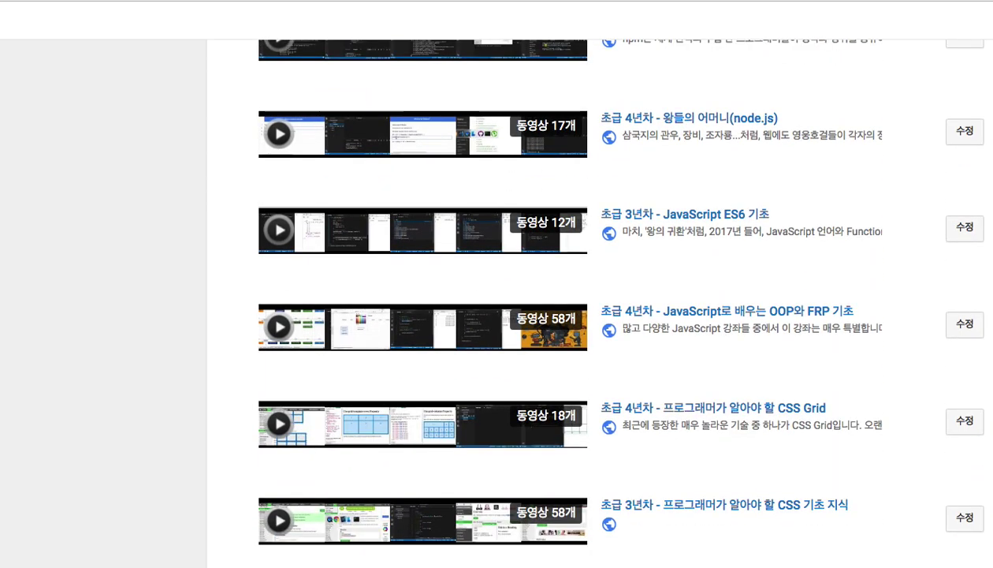
scroll(505, 316, "down", 6)
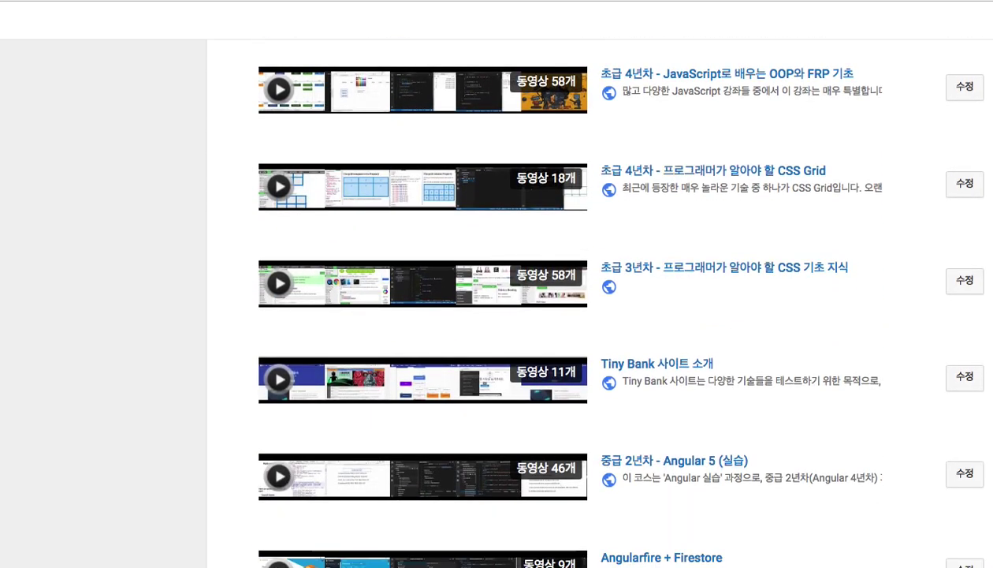
scroll(504, 315, "down", 9)
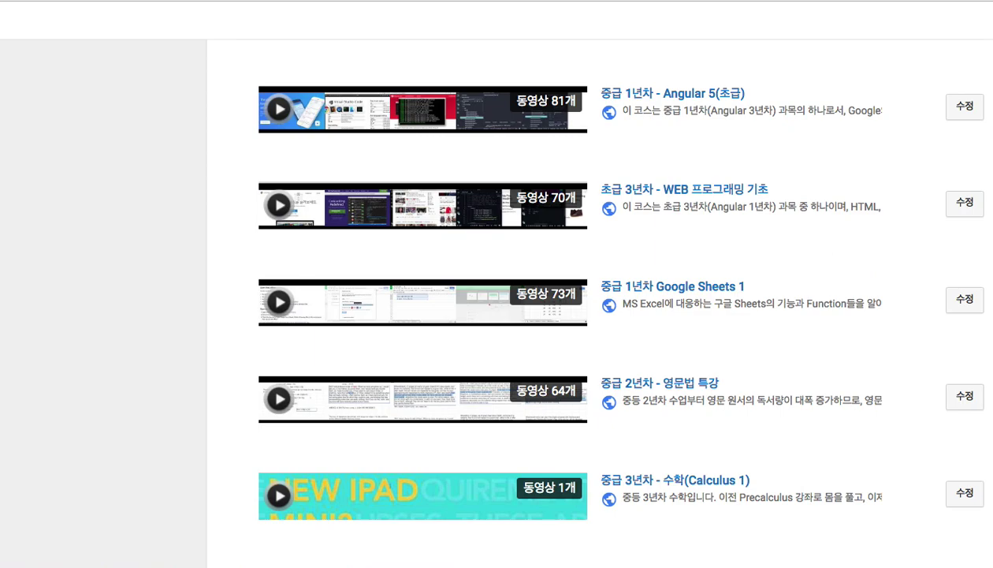
scroll(612, 315, "down", 15)
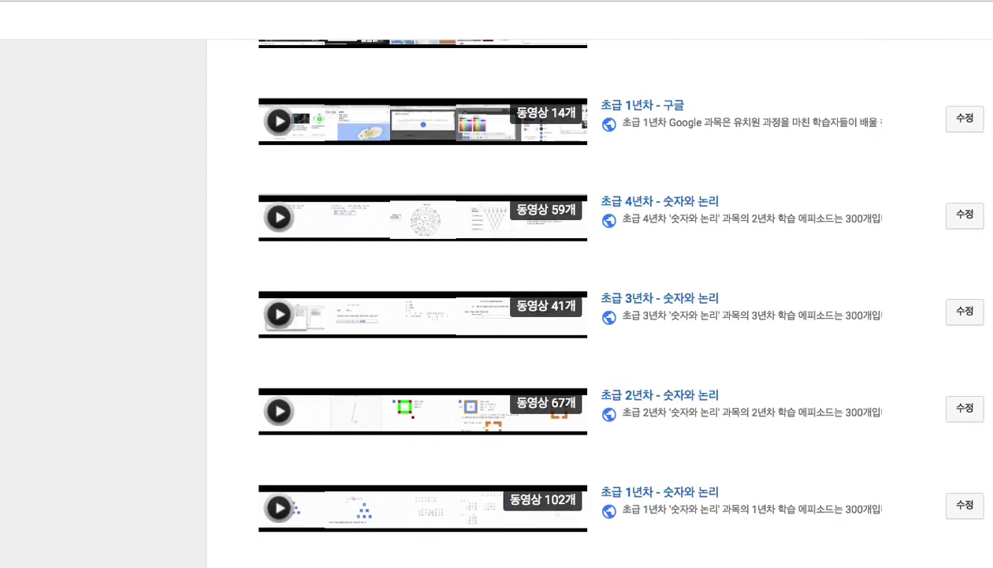
scroll(925, 406, "down", 3)
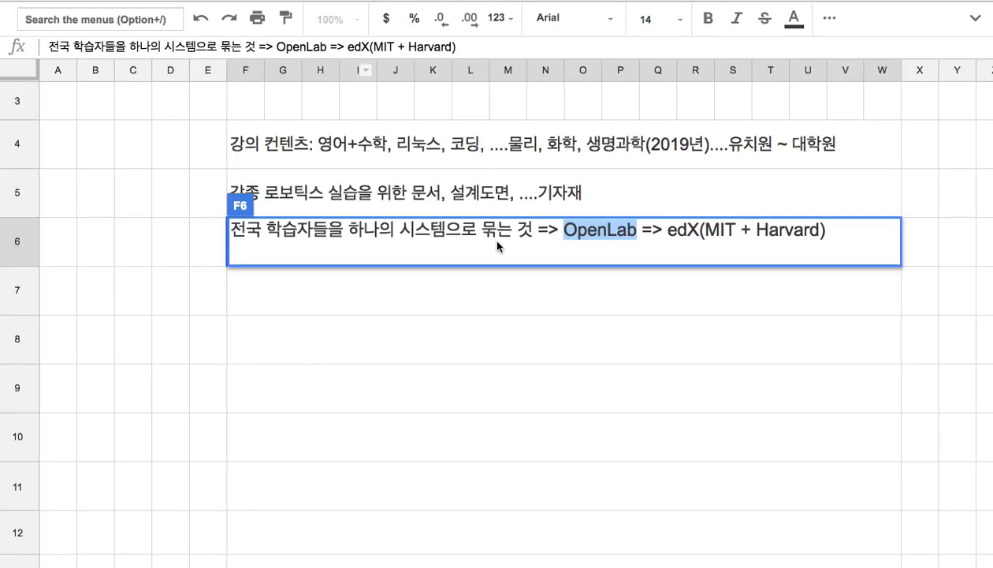
Switch to the spreadsheet and enter "5,000개 에피소드, 현재 2,200개" in the merged cell of row 7.
left_click(441, 283)
left_click(412, 143)
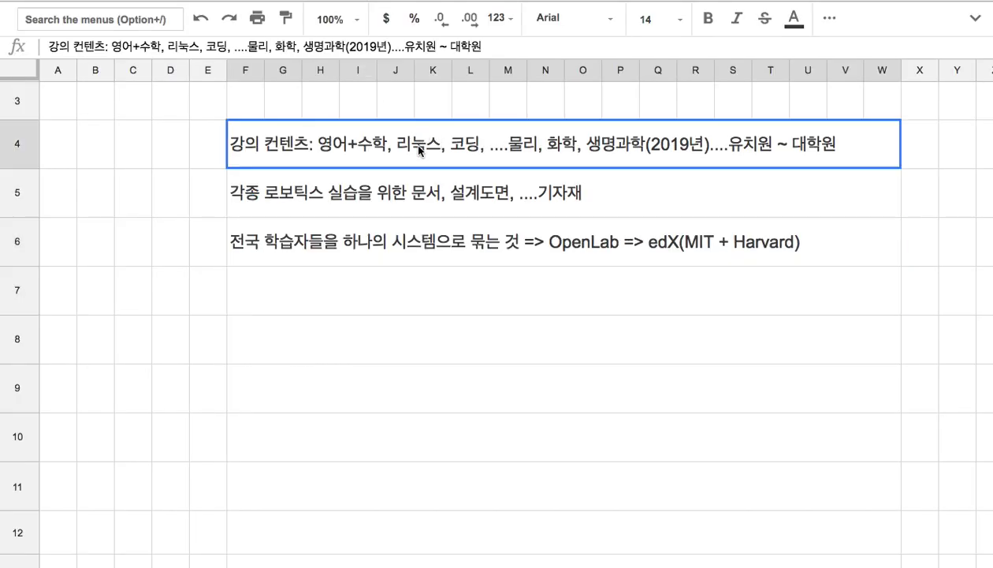
double_click(370, 295)
type("5,000ro")
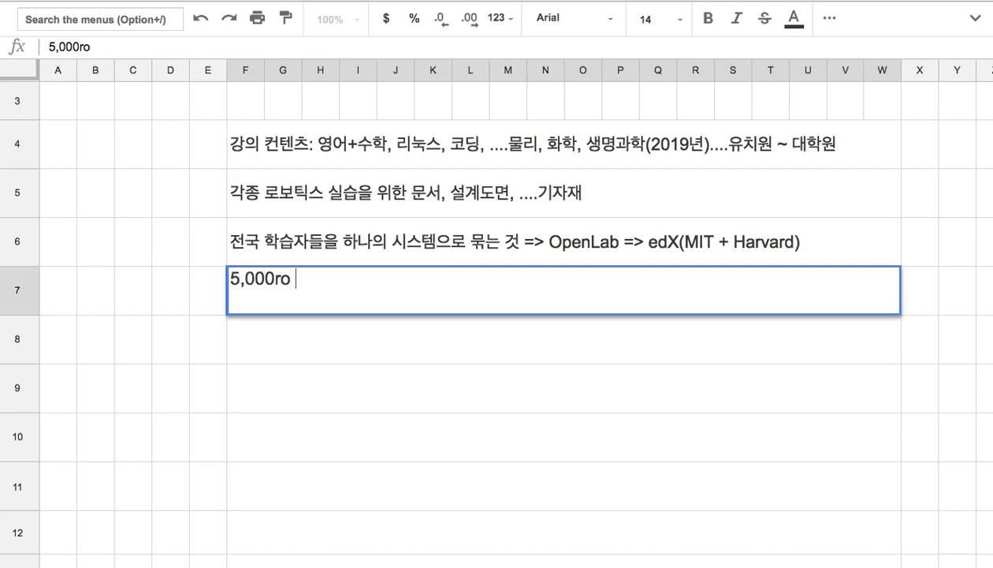
key("BackSpace")
key("BackSpace")
type("개 에피솓")
type("드 ")
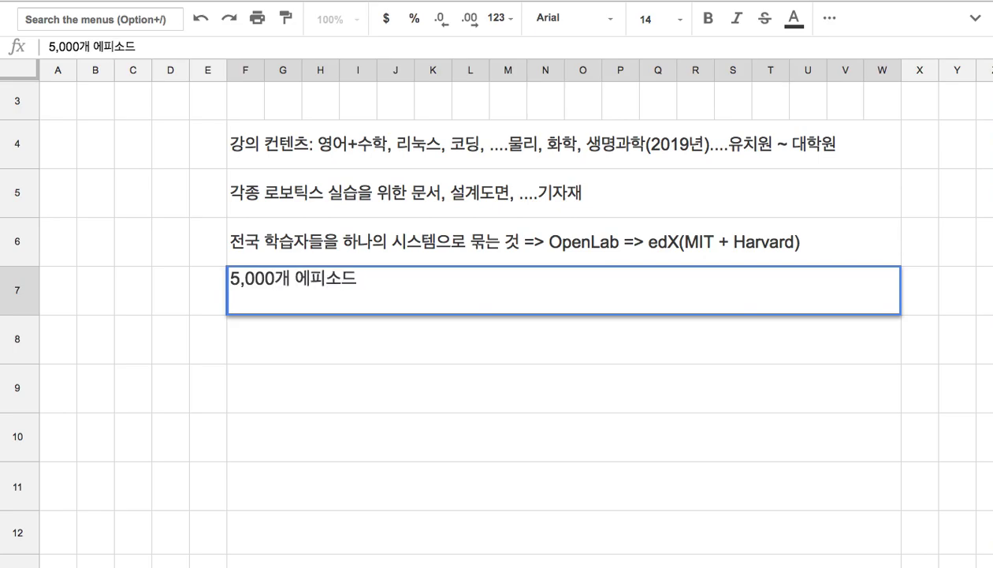
type(", 현재 ")
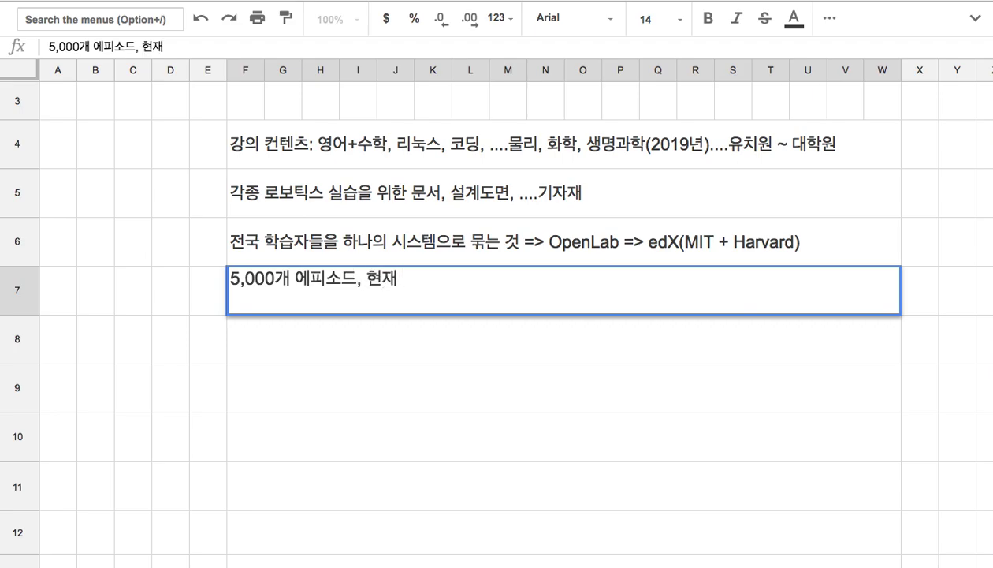
type("2,200개")
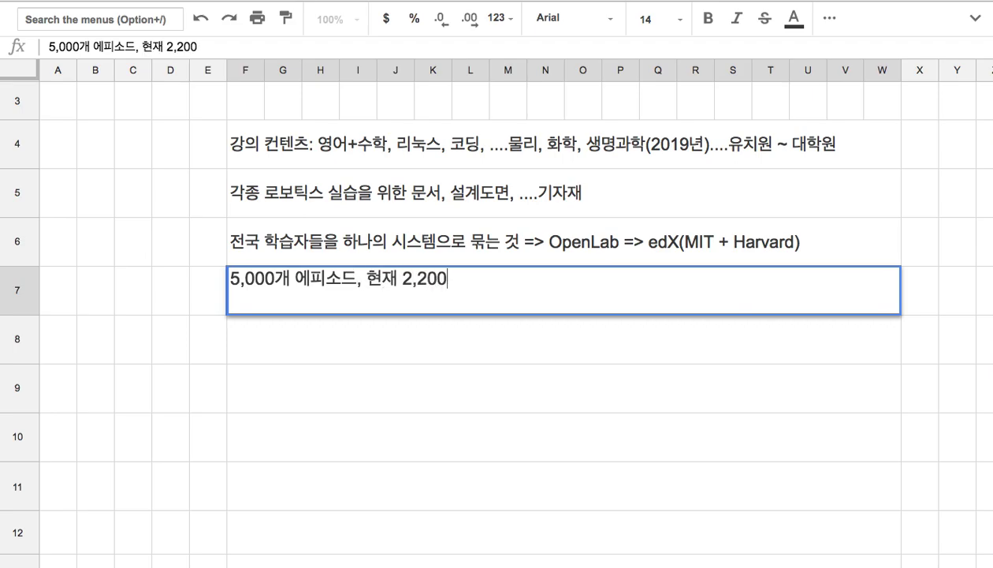
Insert "목표" before the episode count at the start of the row 7 text.
left_click(229, 279)
type("목표")
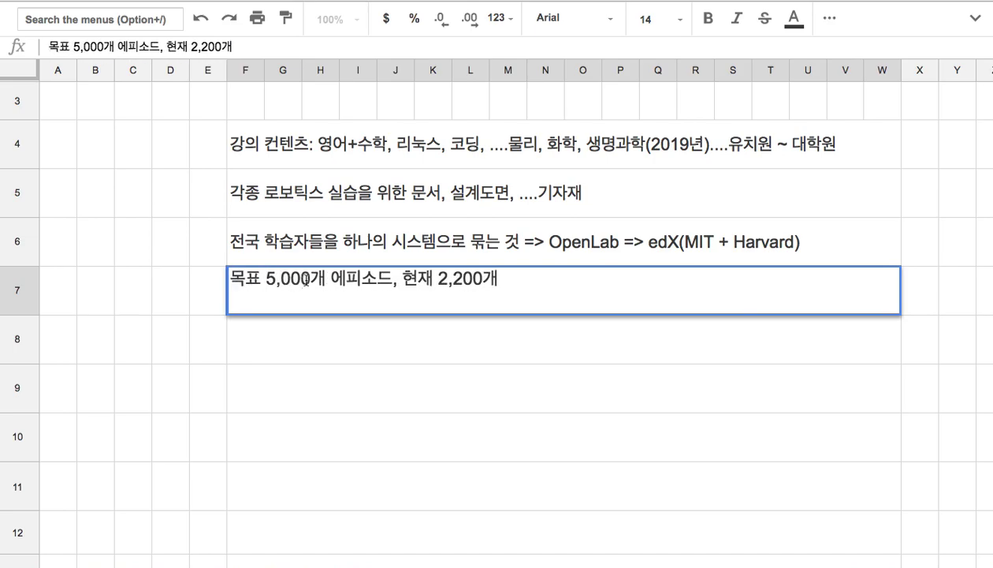
left_click_drag(326, 279, 218, 265)
left_click(394, 158)
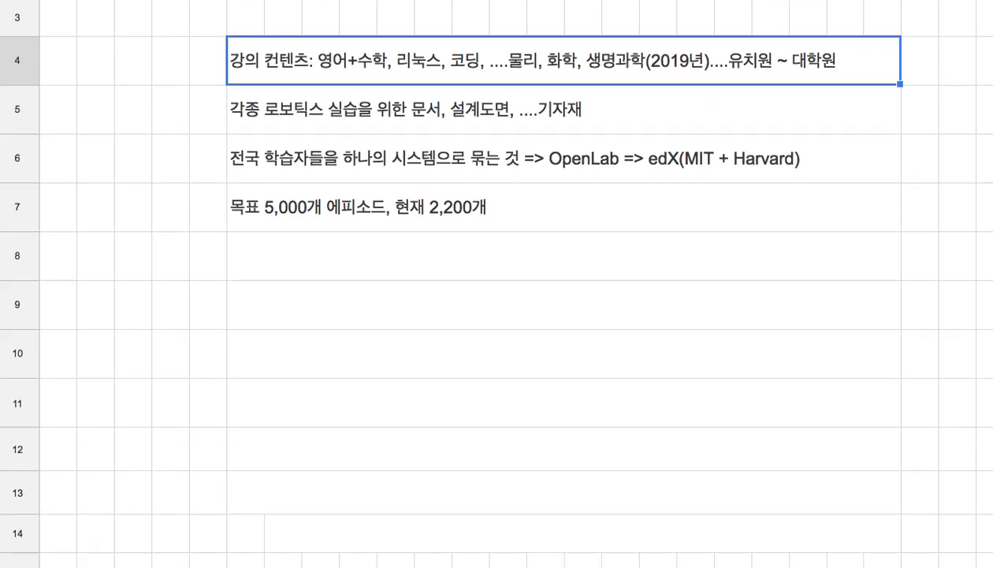
Review the notes in rows 4 to 7 on course content, robotics materials, OpenLab and the episode target.
left_click(480, 214)
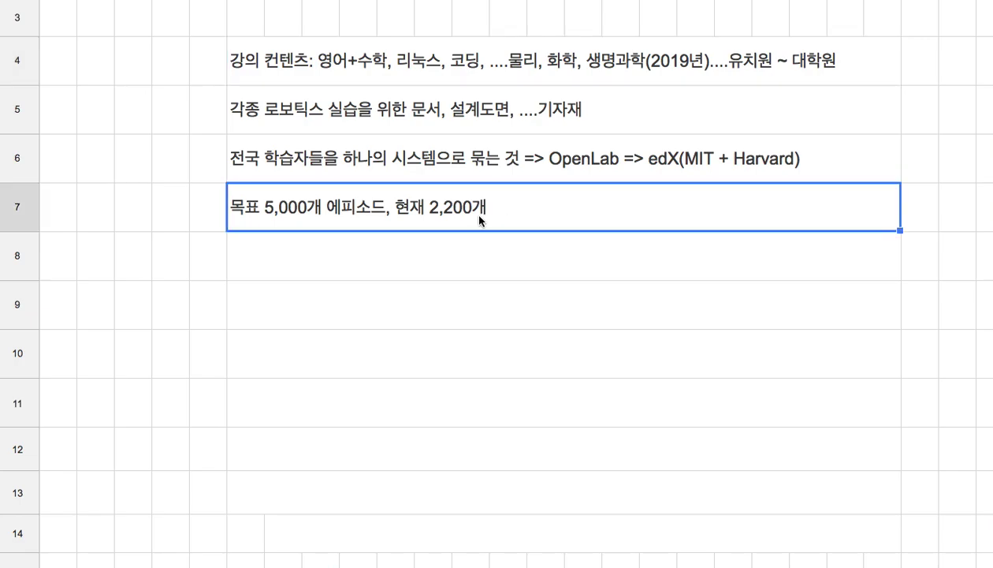
double_click(291, 212)
double_click(272, 199)
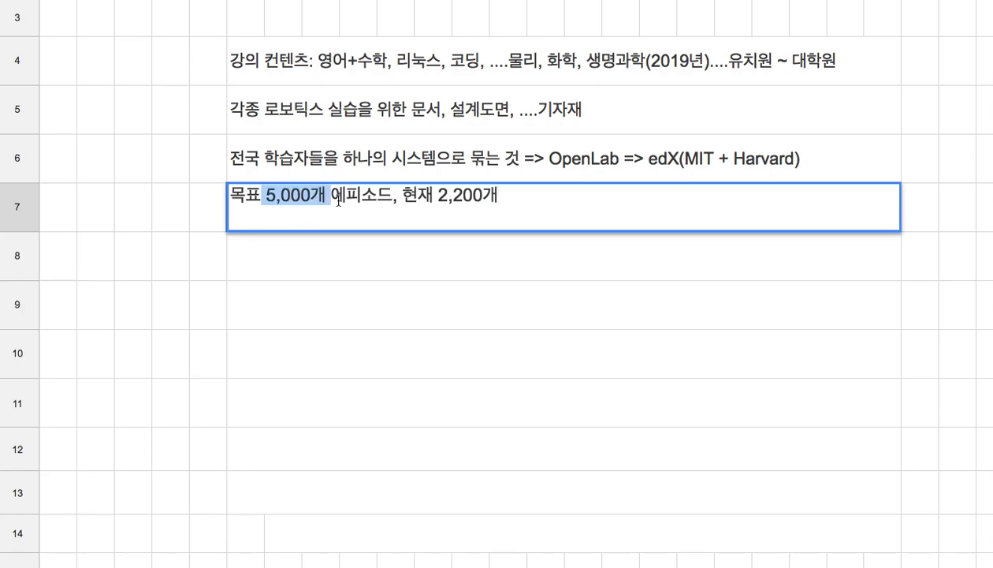
left_click(292, 61)
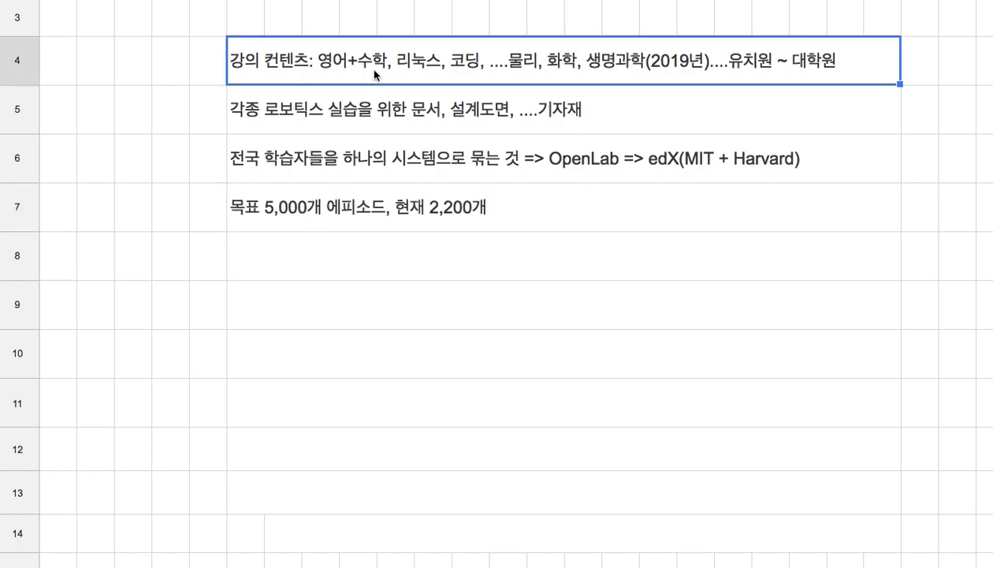
left_click(308, 116)
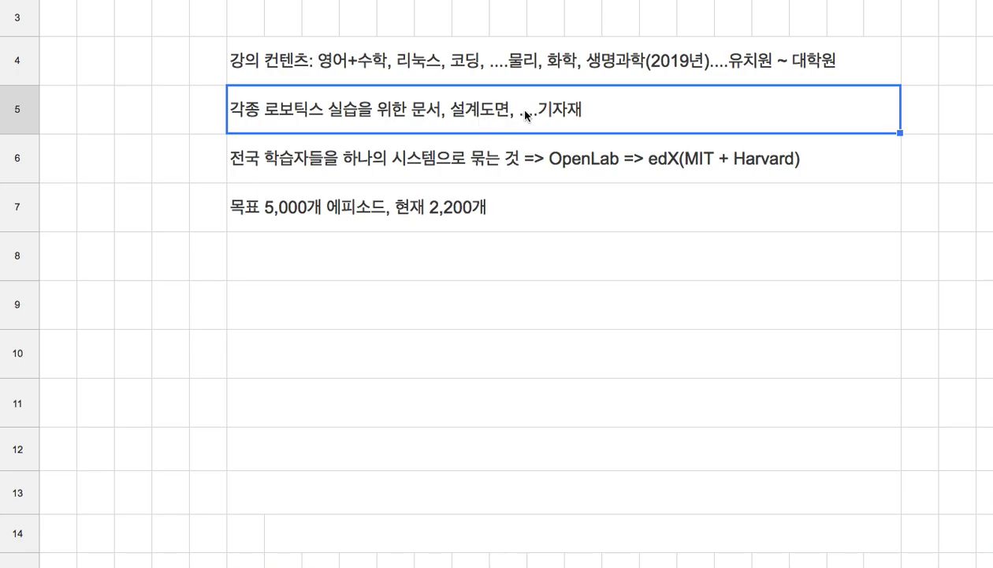
left_click(596, 167)
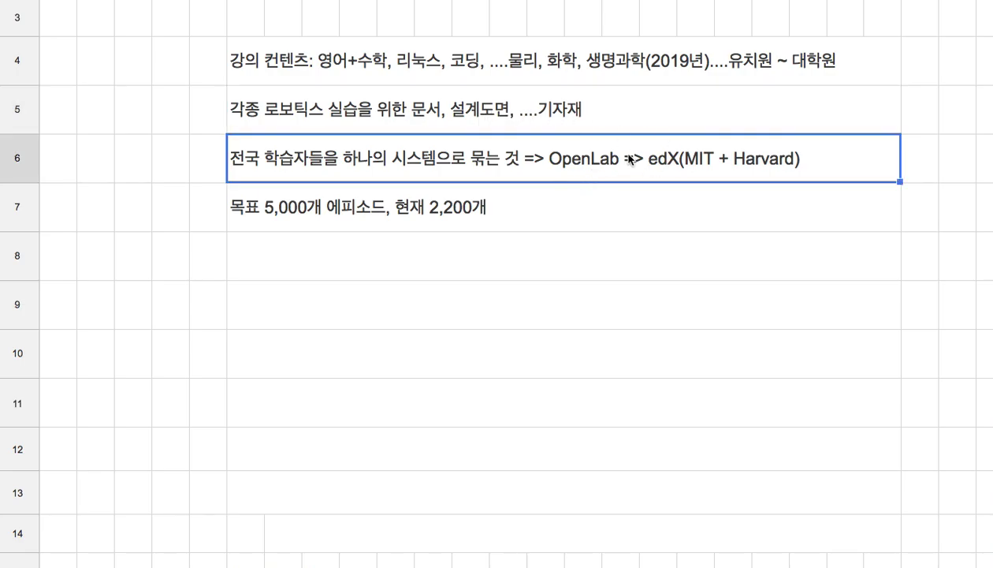
left_click_drag(459, 74, 465, 202)
Enter "지도자" in the merged cell of row 8.
left_click(412, 268)
type("집")
key("BackSpace")
type("도자")
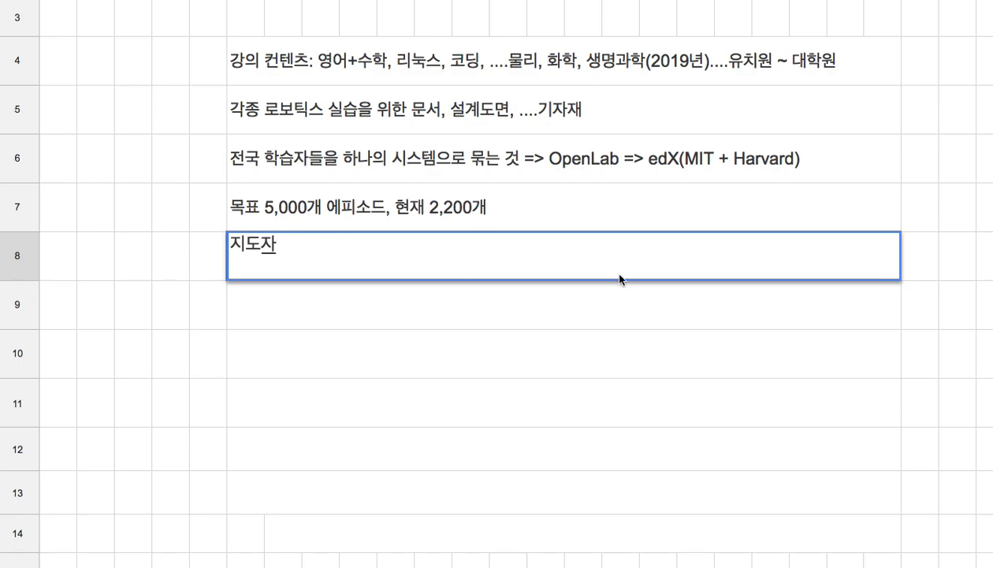
left_click(432, 73)
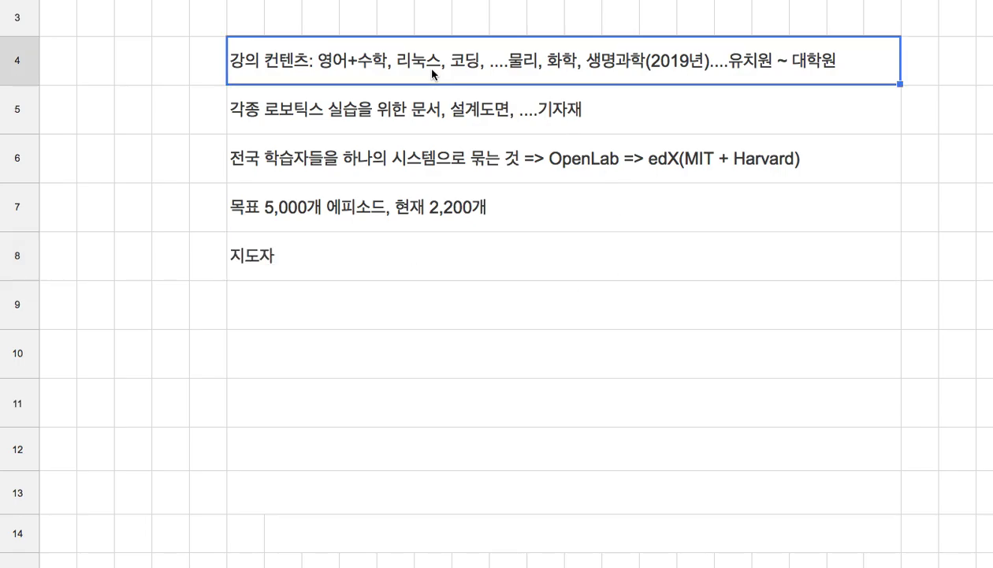
Append " => MOOC" to the end of the row 6 text.
left_click(527, 116)
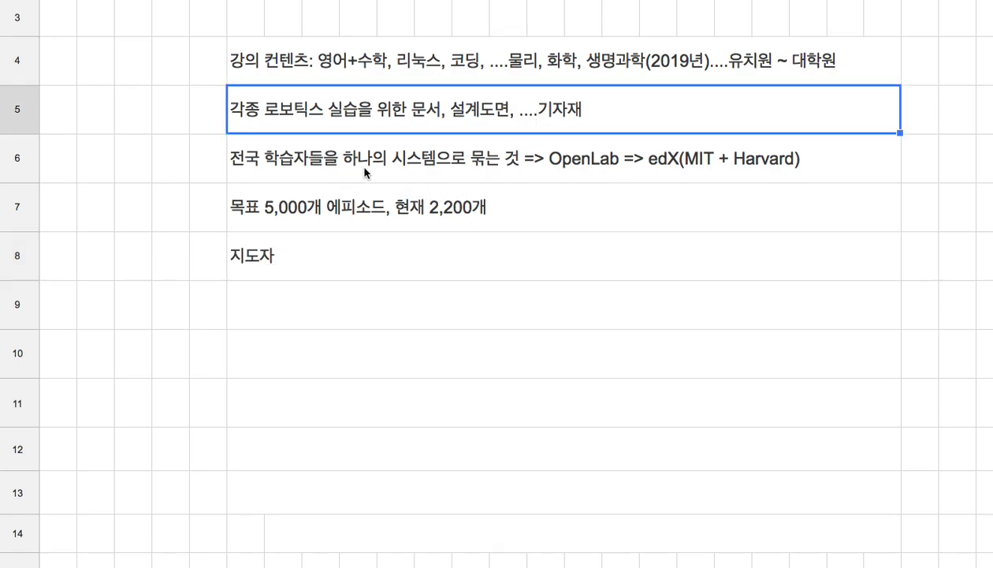
left_click(437, 169)
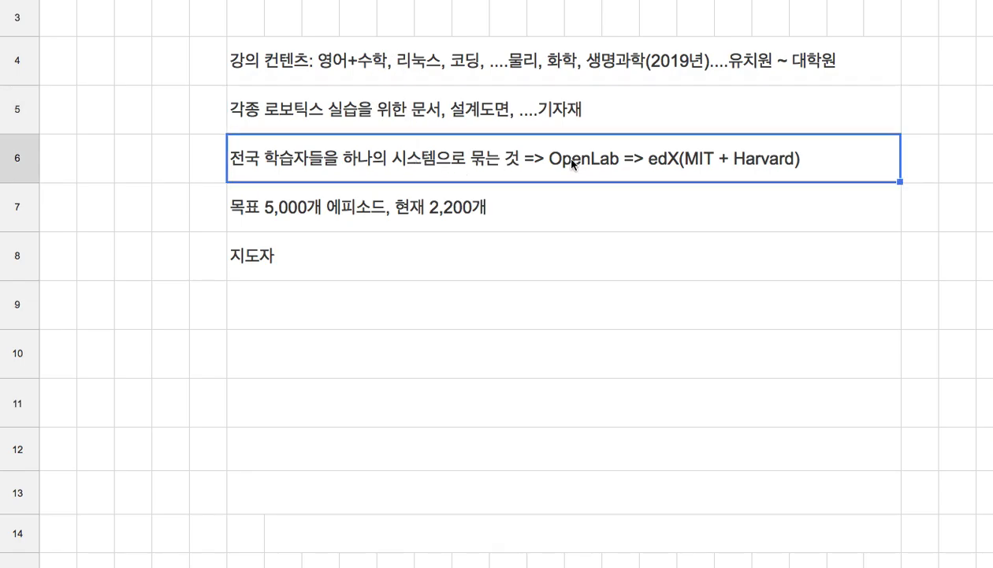
key("Return")
type("=")
type("> ㅡㅐㅐㅊ")
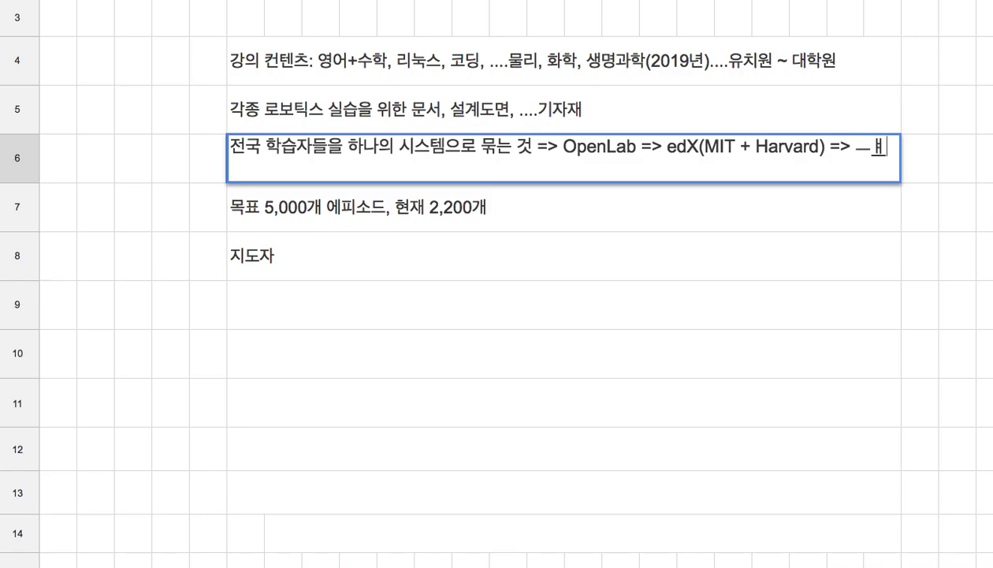
key("BackSpace")
key("BackSpace")
key("BackSpace")
type("MOOC")
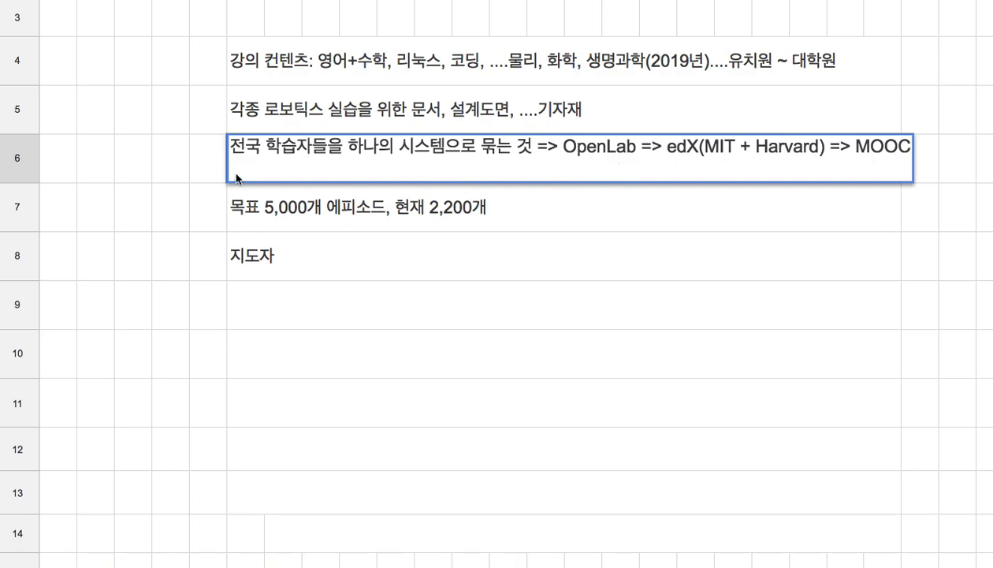
Merge columns C to E in each of rows 4 to 6 and label row 4 "Contents".
left_click_drag(133, 157, 206, 159)
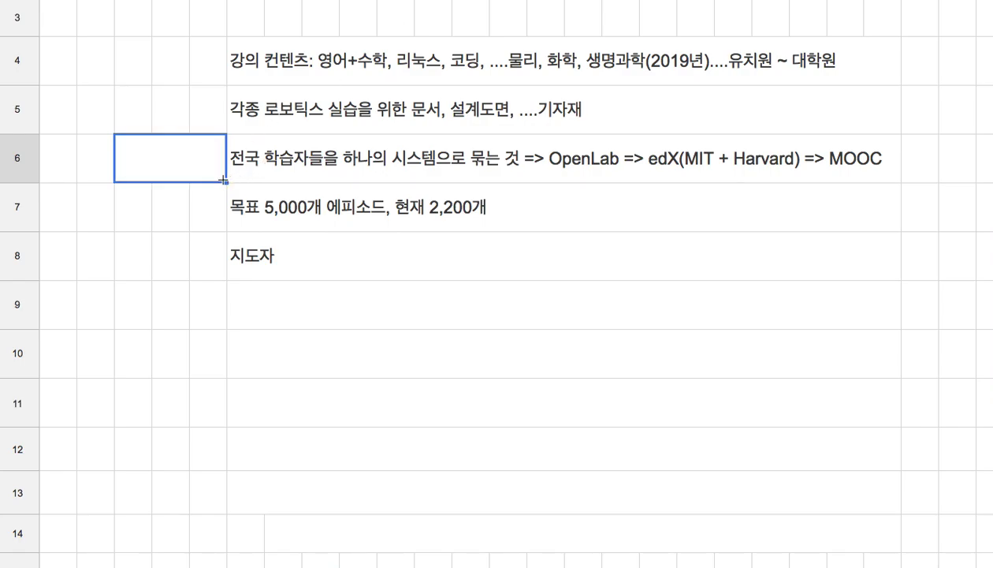
left_click(198, 68, "shift")
left_click(198, 68)
type("zj")
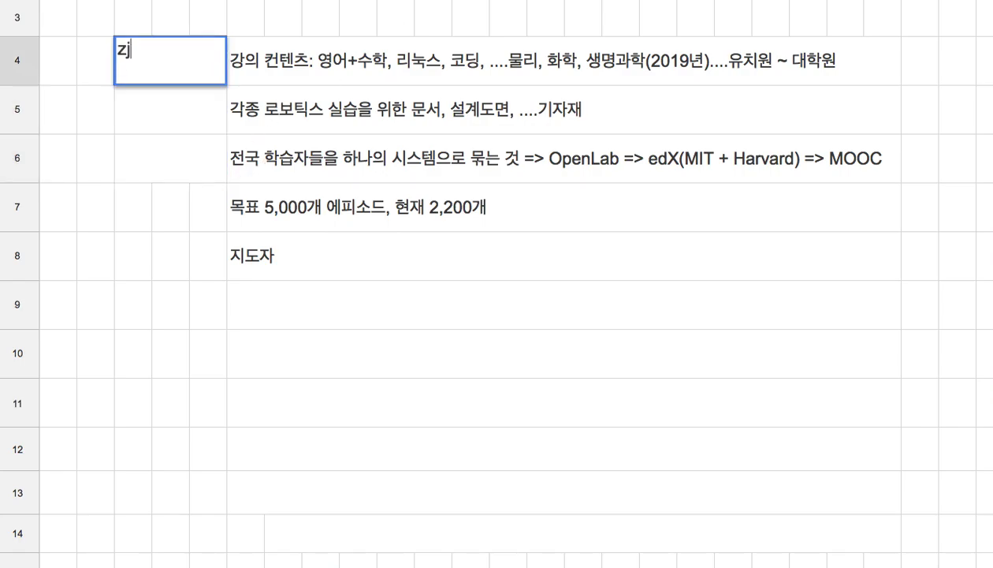
key("BackSpace")
key("BackSpace")
type("Contents")
key("Return")
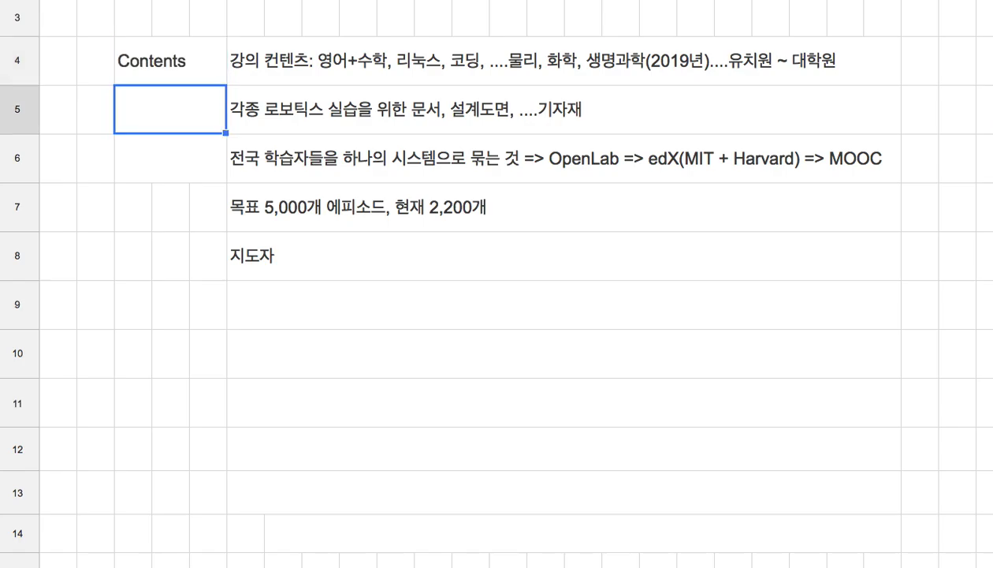
Label row 5 "Materials" and row 6 "System" in the merged label cells.
type("Materials")
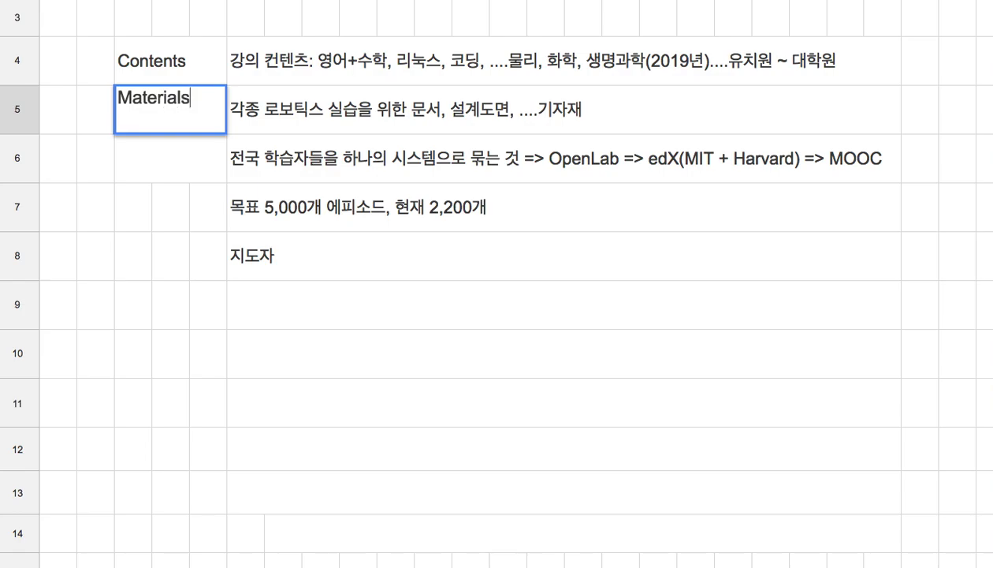
key("Return")
type("System")
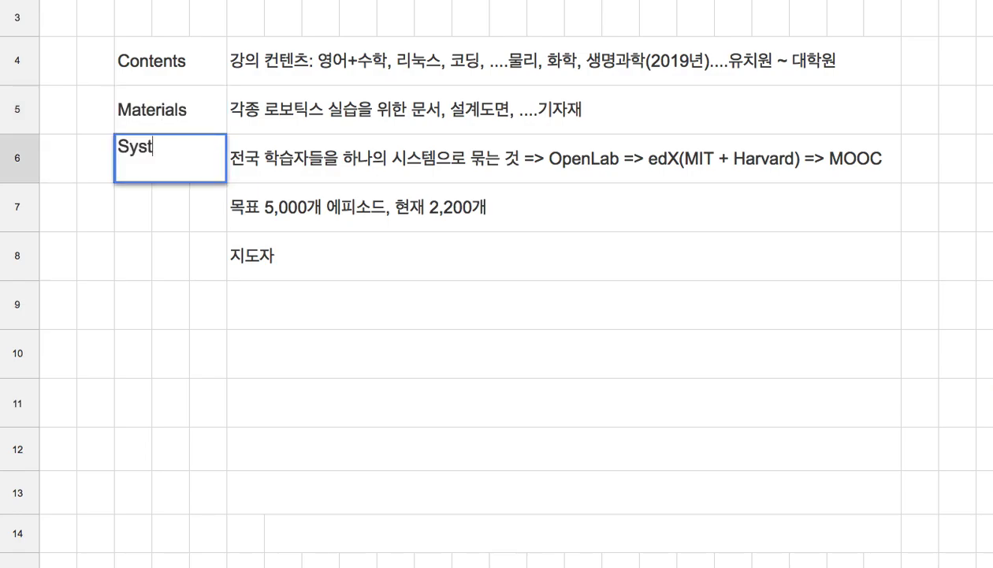
left_click_drag(197, 72, 201, 146)
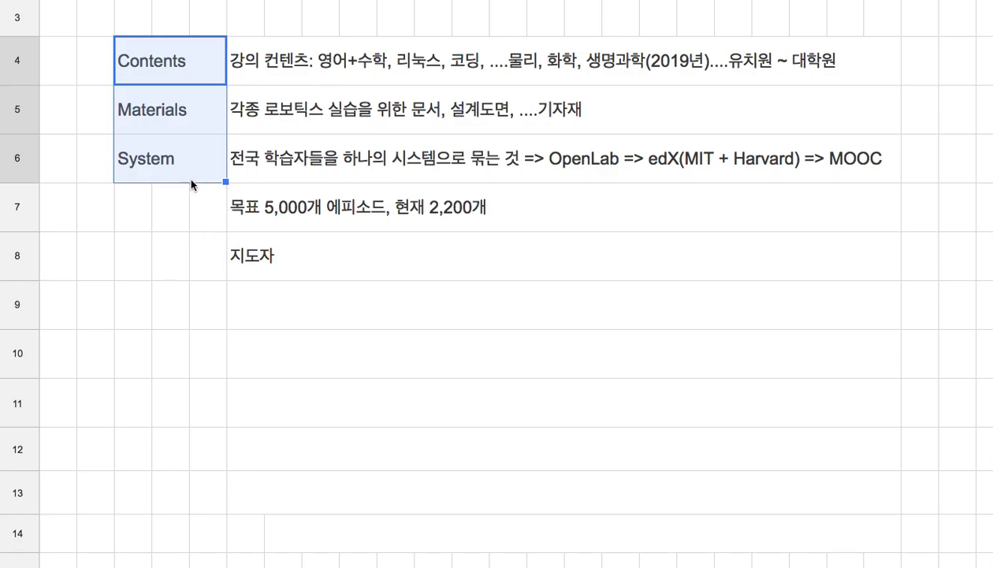
Extend the merged label cells to rows 7 and 8, leaving row 7 blank and labelling row 8 "Instructors".
left_click(201, 175)
left_click_drag(225, 182, 197, 272)
left_click_drag(207, 219, 170, 213)
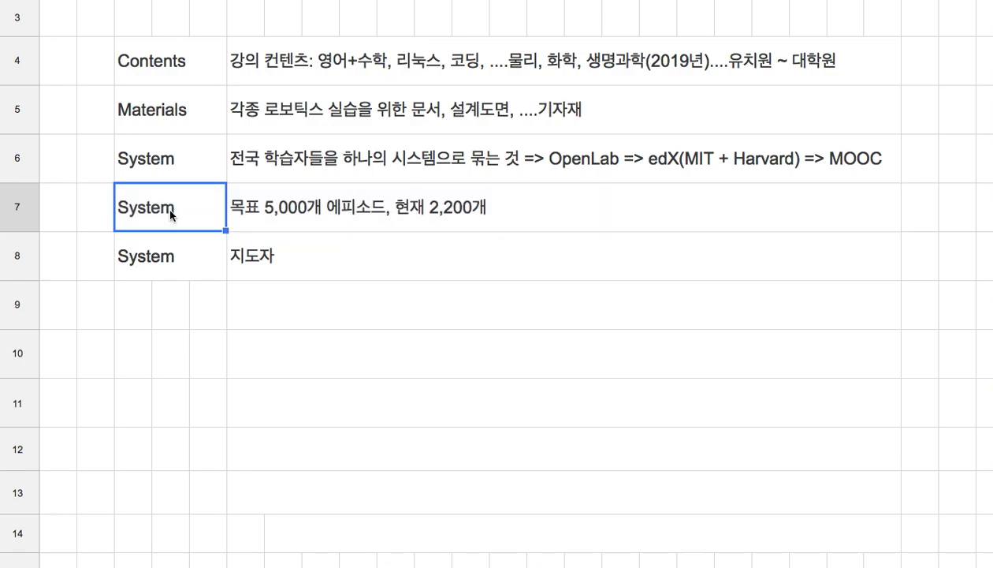
key("BackSpace")
left_click(174, 264)
key("BackSpace")
type("Instructors")
left_click(258, 253)
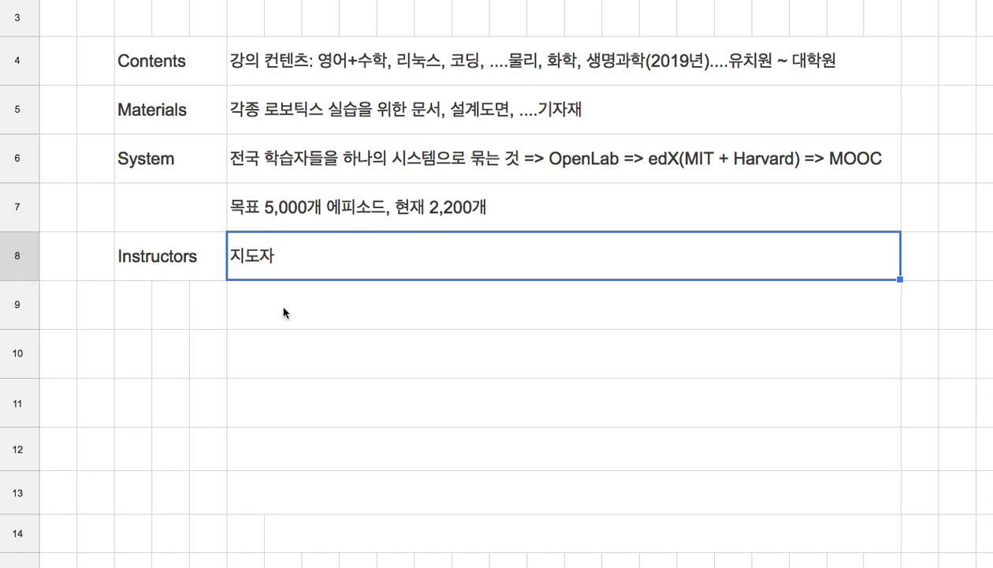
Extend the merged label cells to rows 9 to 11, clear their copied text and label row 9 "Level 1".
left_click(213, 271)
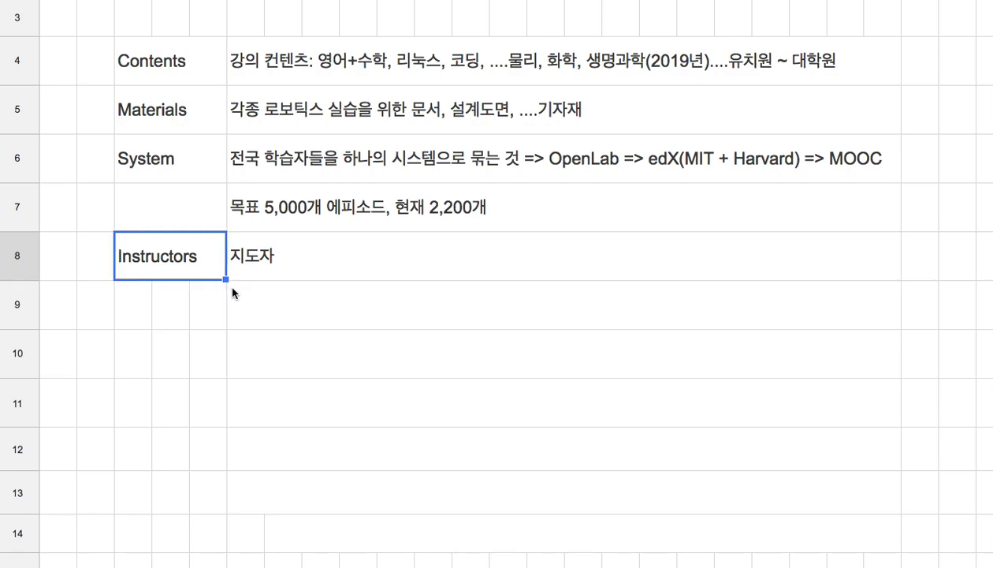
left_click_drag(227, 281, 225, 406)
left_click_drag(215, 311, 217, 402)
key("Delete")
left_click(195, 306)
type("Level 1")
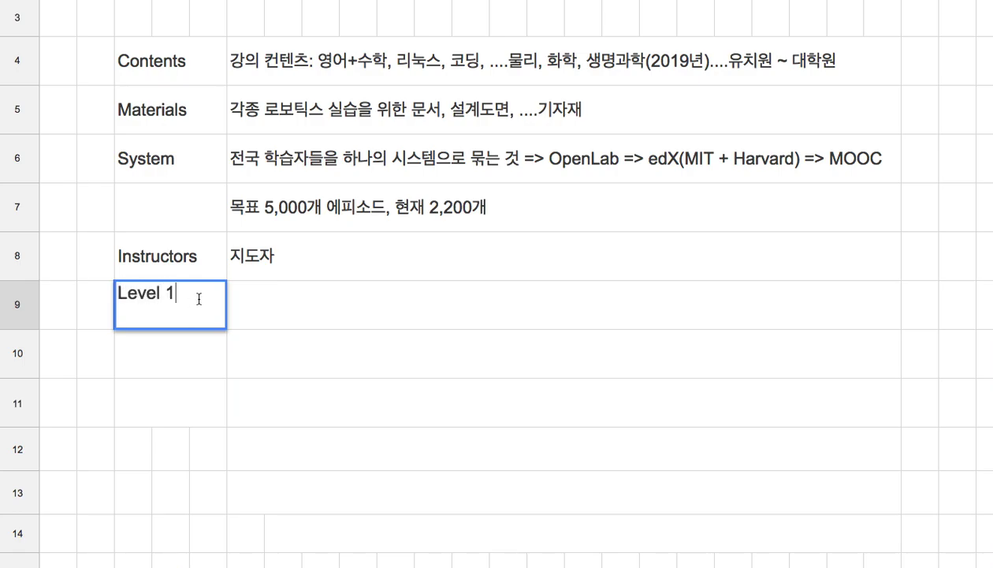
Enter "초등학교" beside Level 1, then label row 10 "Level 2" and row 11 "Level 3" in the merged label column.
left_click(292, 324)
type("초등학교")
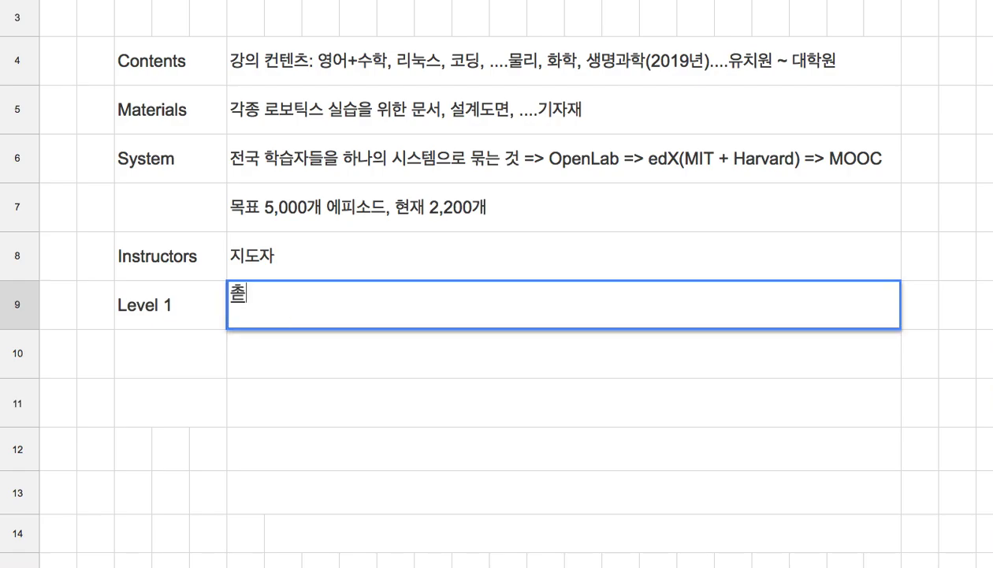
left_click(204, 348)
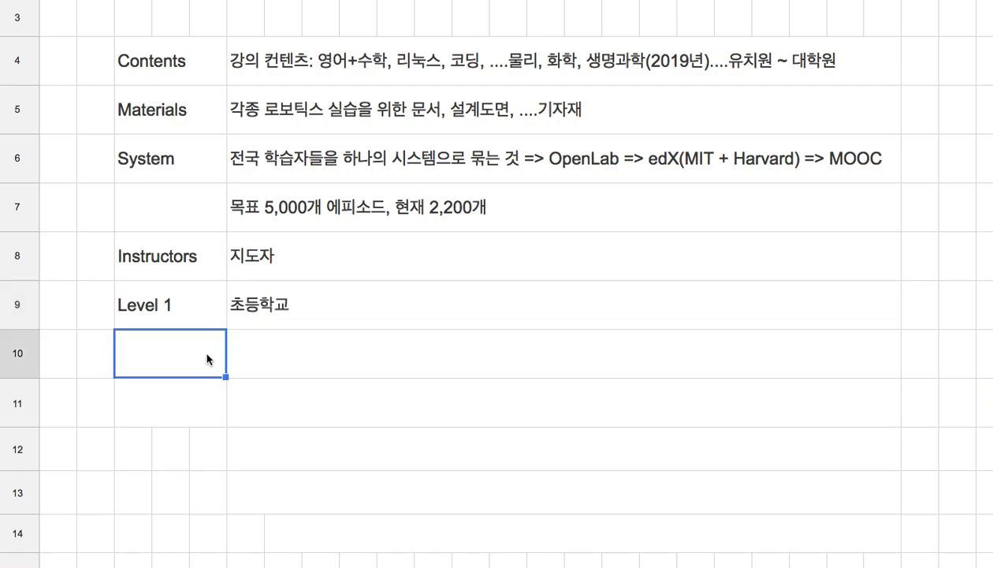
key("Return")
type("Le")
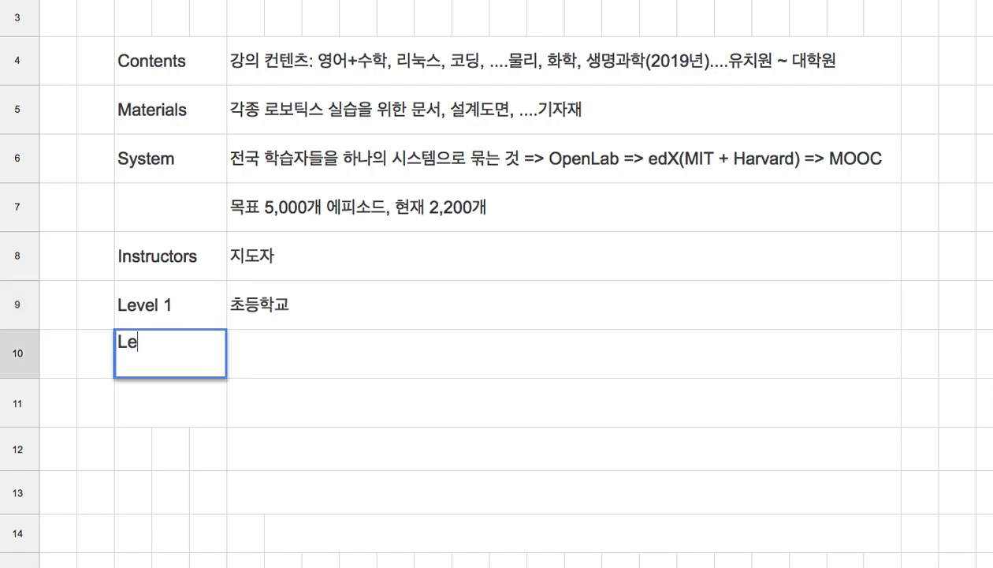
type("vel 2")
key("Return")
left_click_drag(207, 325, 230, 410)
Enter the school levels "중고등학교" in row 10, "대학" in row 11 and "대학원" in row 12.
left_click(260, 371)
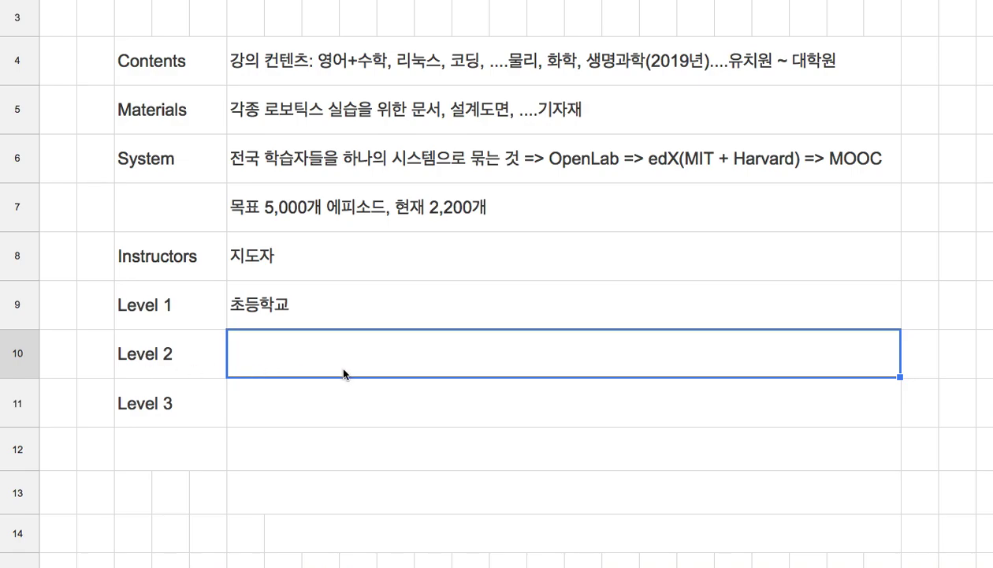
type("wn")
key("BackSpace")
key("BackSpace")
type("중고드")
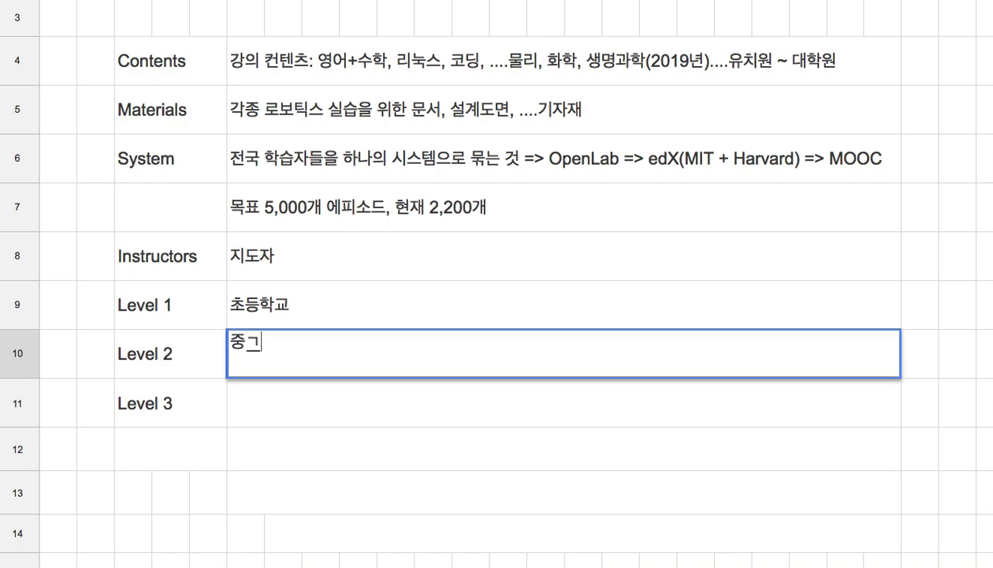
type("학교")
key("Return")
type("대학")
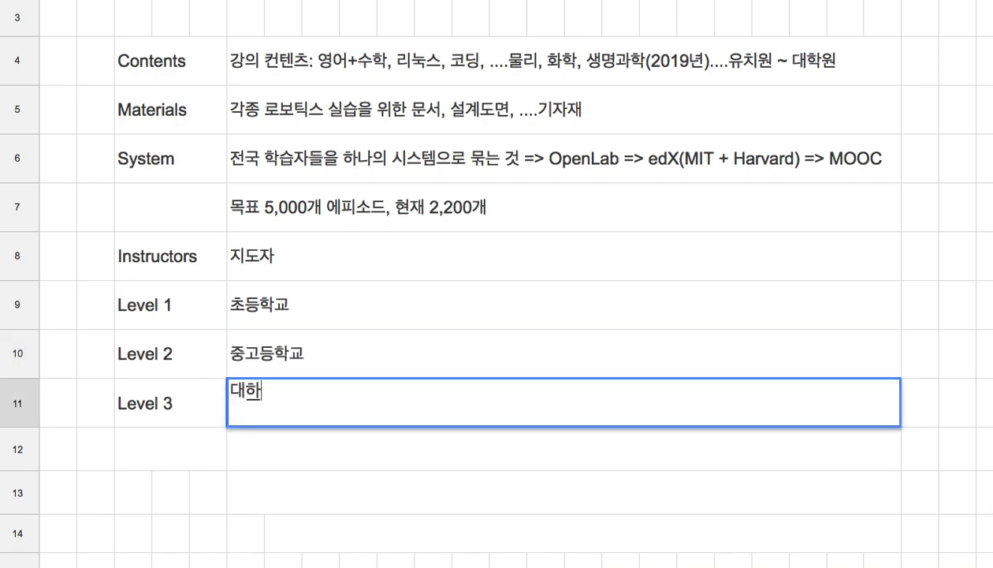
key("Return")
type("대학원")
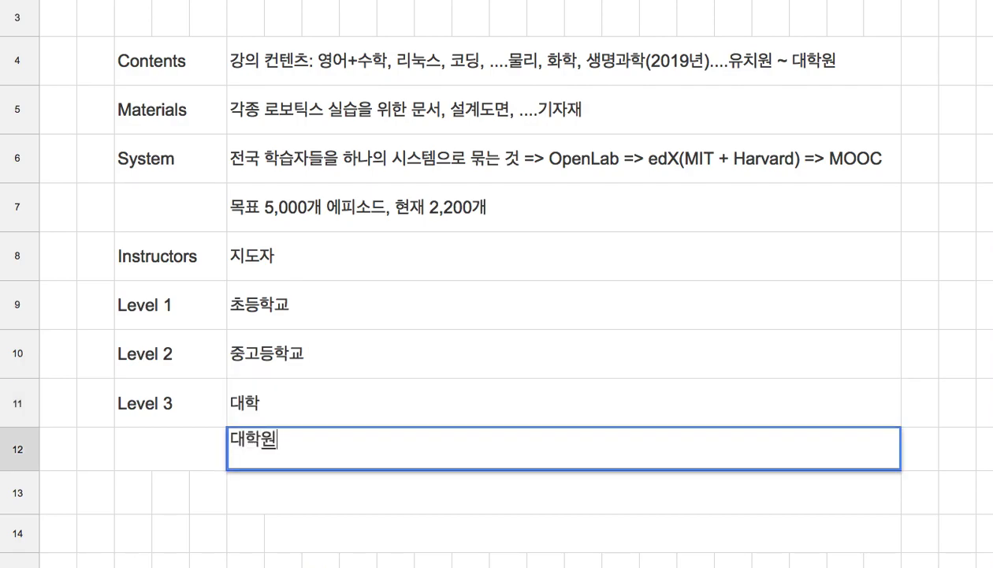
Label row 12 "Level 4" and extend the merged label cells to row 13.
left_click(201, 394)
left_click_drag(219, 366, 225, 454)
left_click(394, 417)
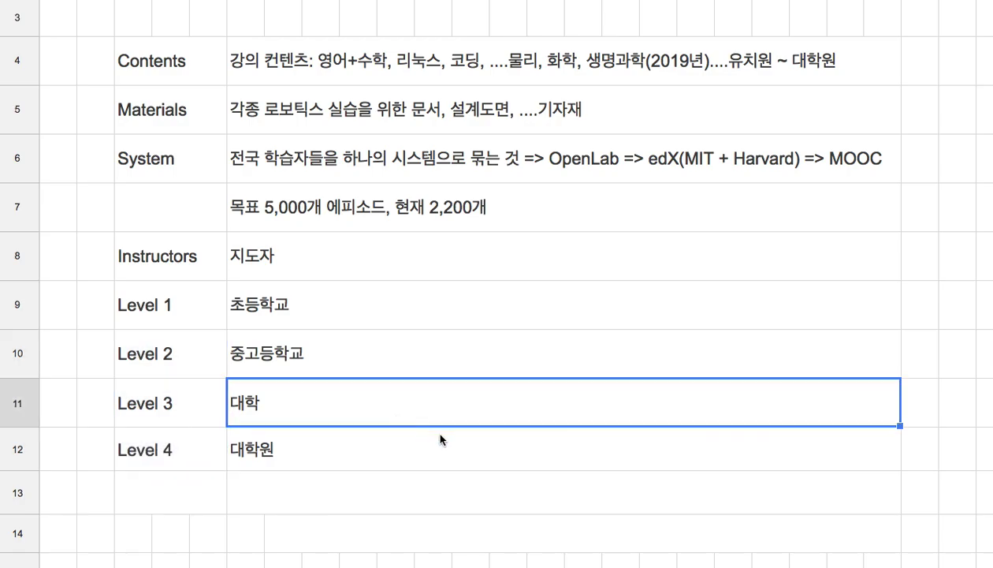
Examine the Level 1 to Level 4 rows and the school stage assigned to each, highlighting them as a group and singly.
left_click_drag(176, 323, 261, 455)
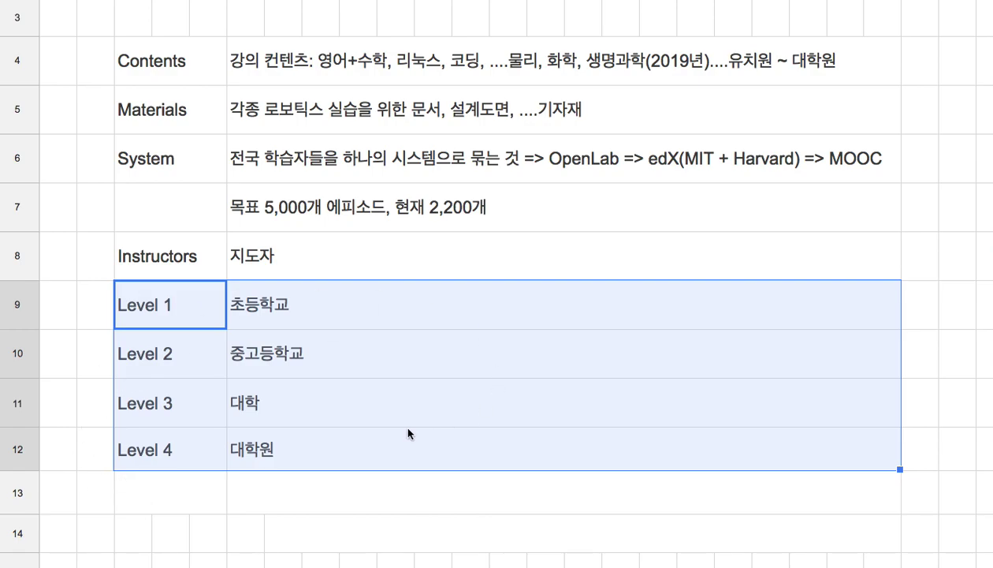
left_click(182, 402)
left_click(178, 319)
left_click_drag(178, 321, 188, 351)
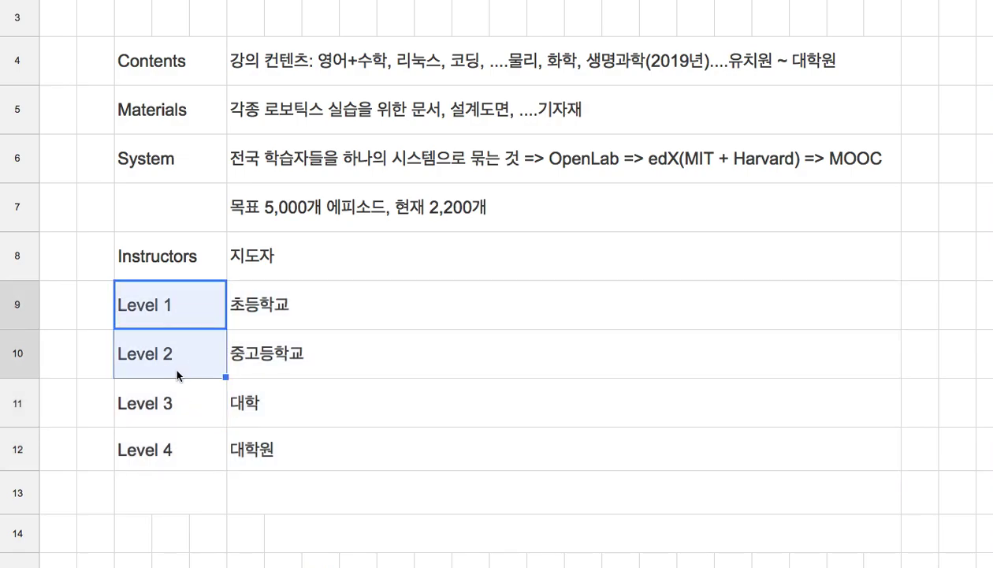
left_click(261, 309)
left_click(292, 362)
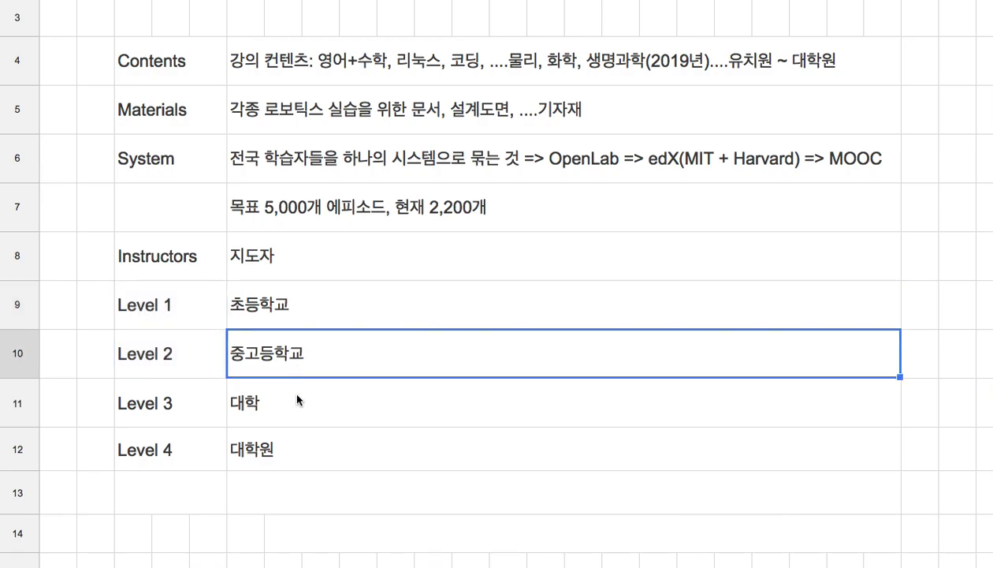
left_click(295, 396)
left_click(319, 453)
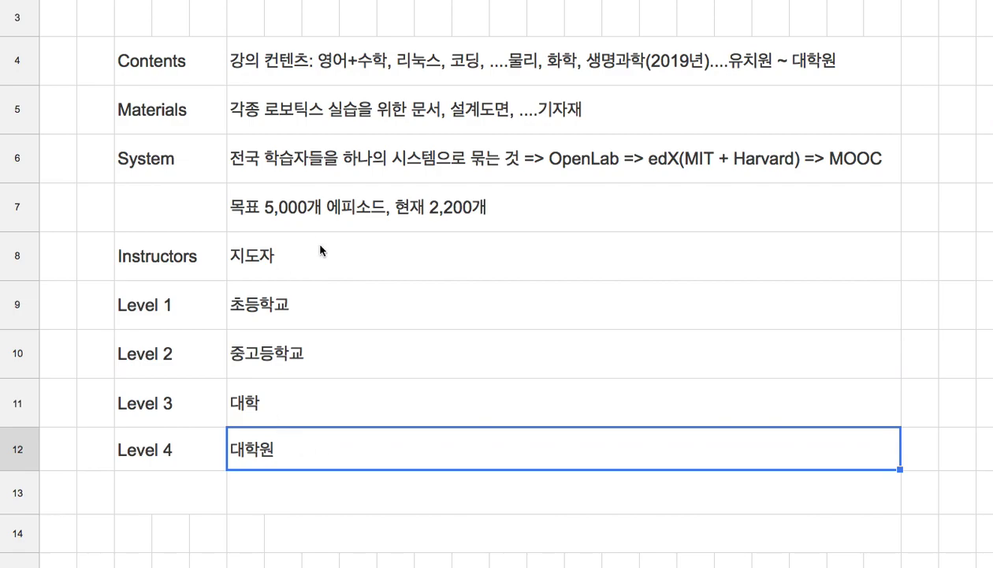
mouse_move(221, 312)
left_mouse_down()
mouse_move(243, 313)
mouse_move(274, 440)
left_mouse_up()
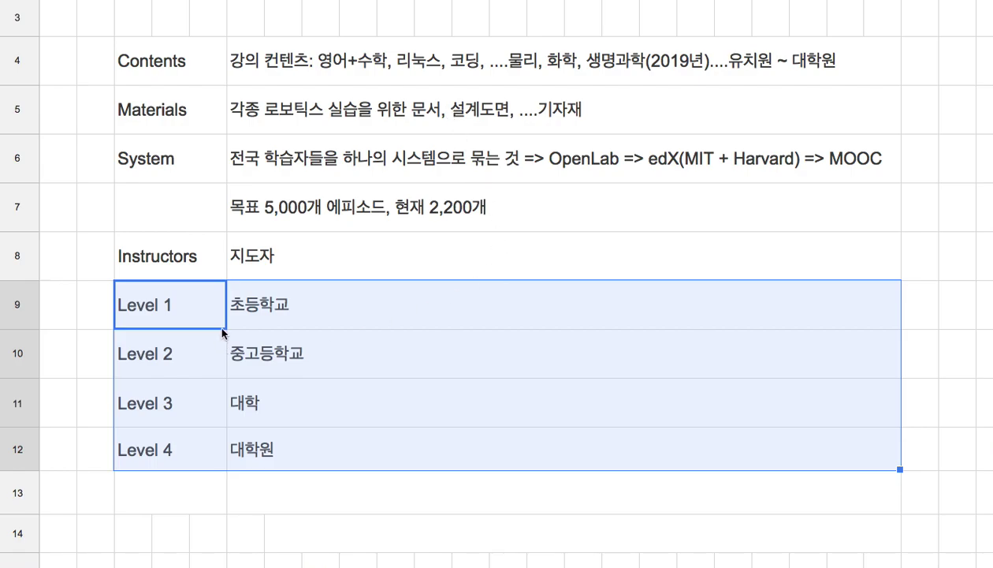
left_click_drag(209, 322, 235, 366)
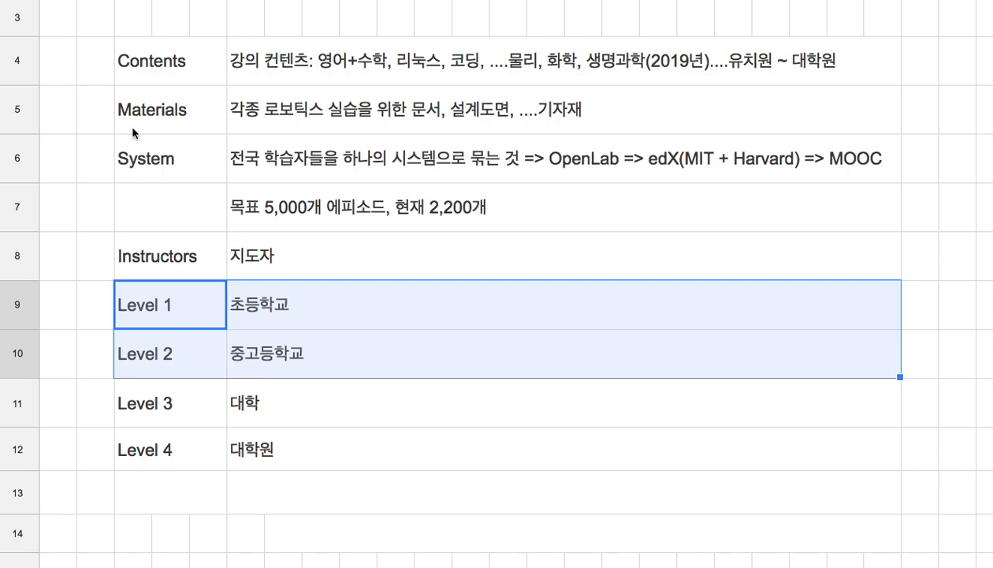
Review the Instructors block in rows 8 to 12 against the Contents, Materials and System rows above it.
left_click(169, 267)
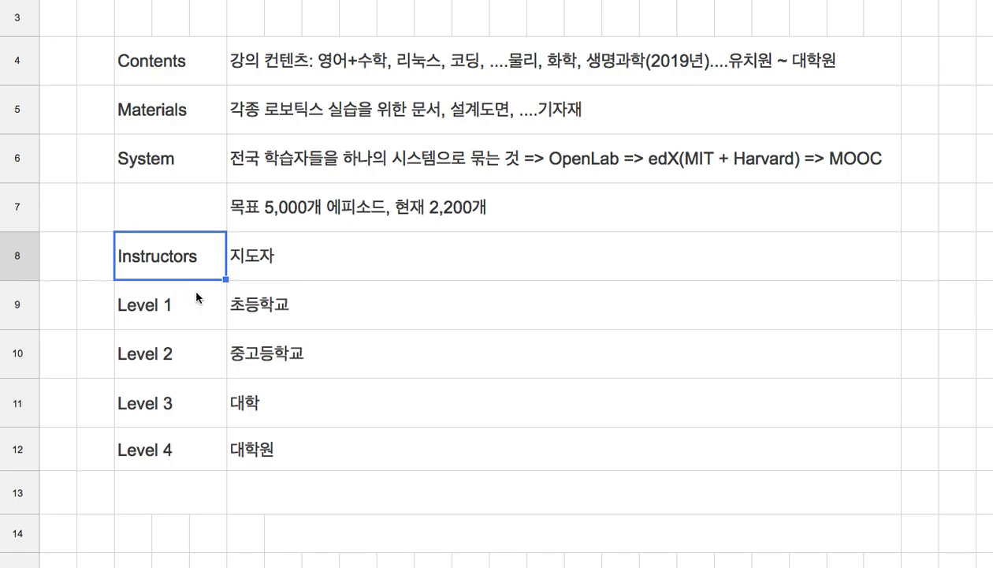
left_click_drag(186, 275, 336, 441)
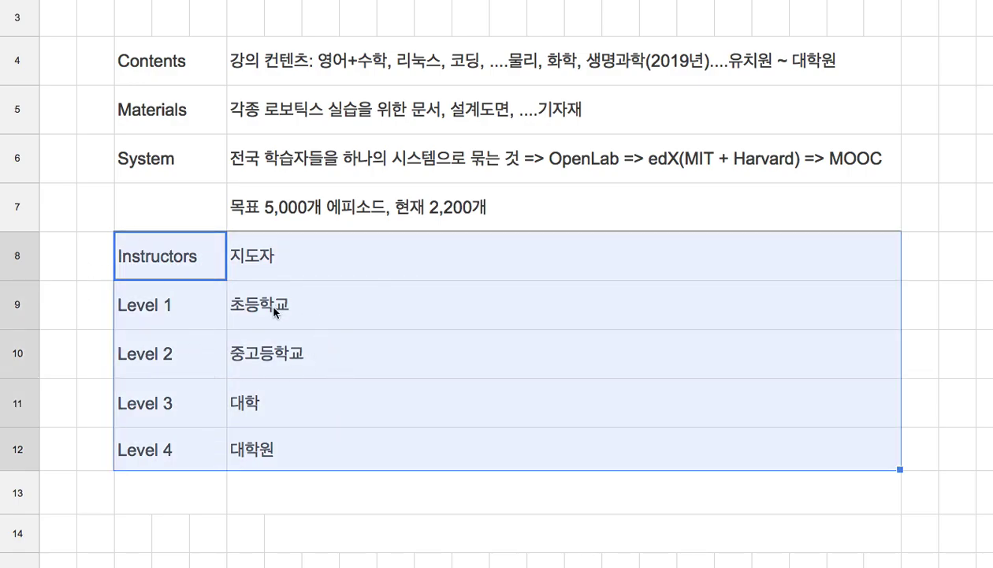
left_click_drag(172, 67, 410, 209)
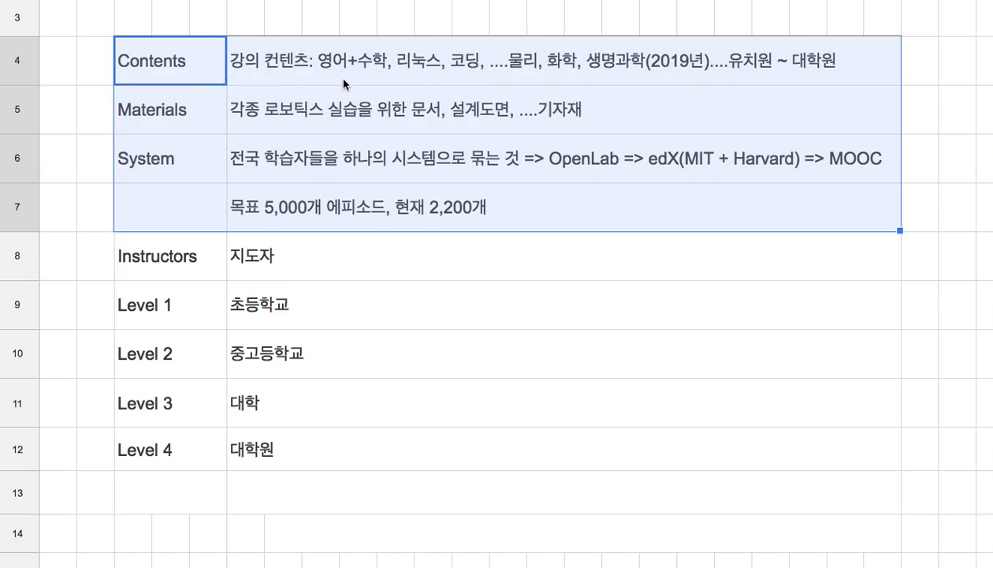
left_click_drag(193, 274, 290, 455)
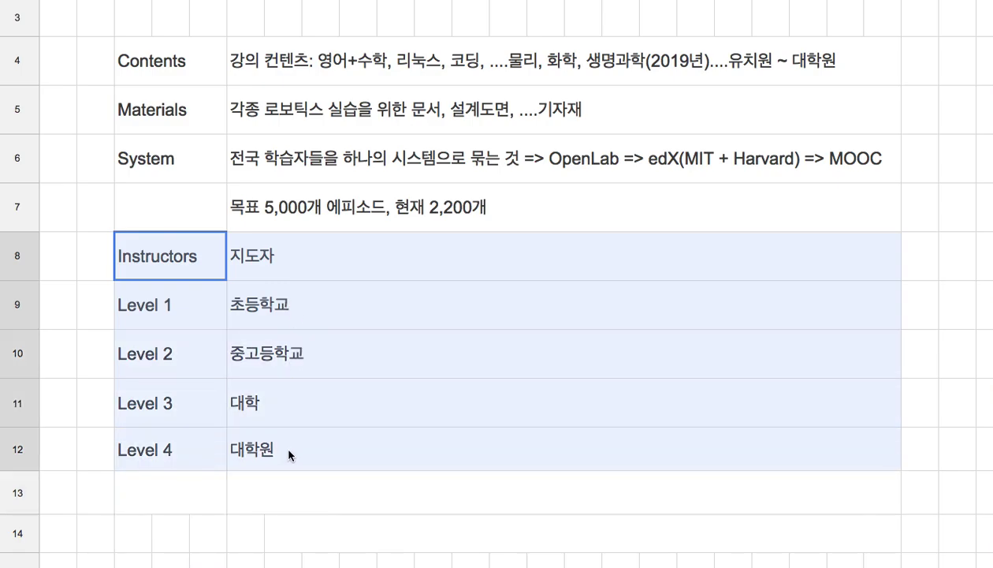
double_click(314, 318)
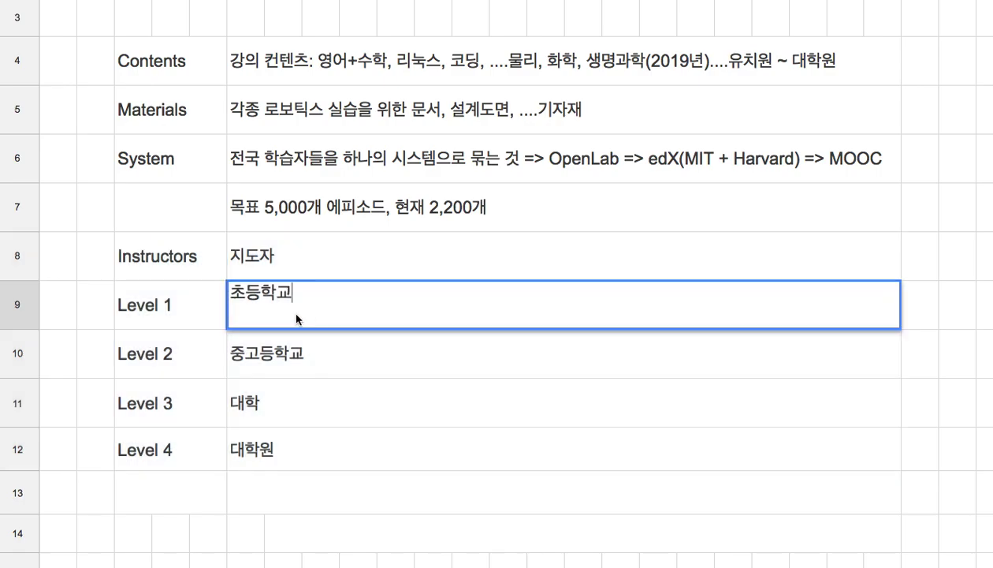
left_click(168, 318)
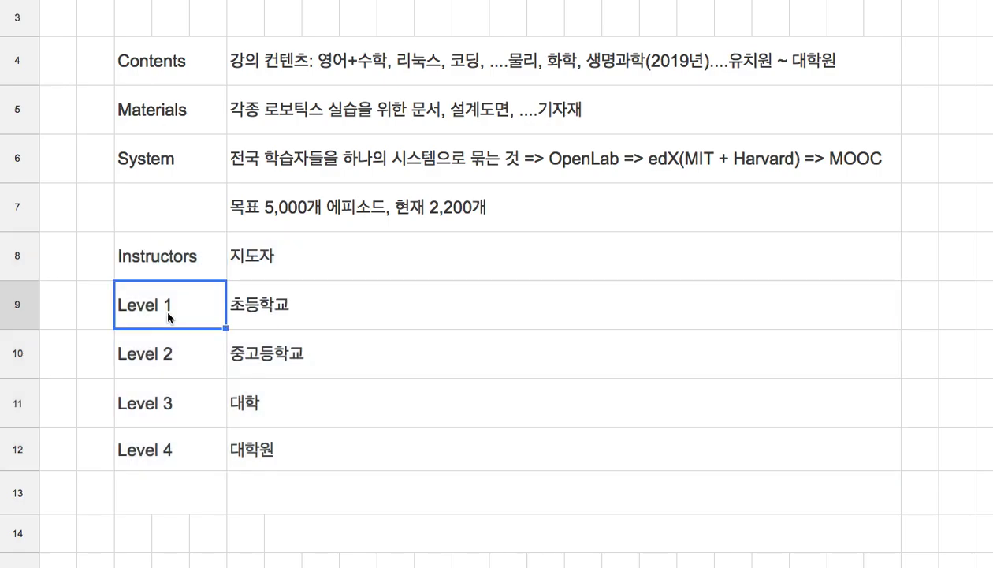